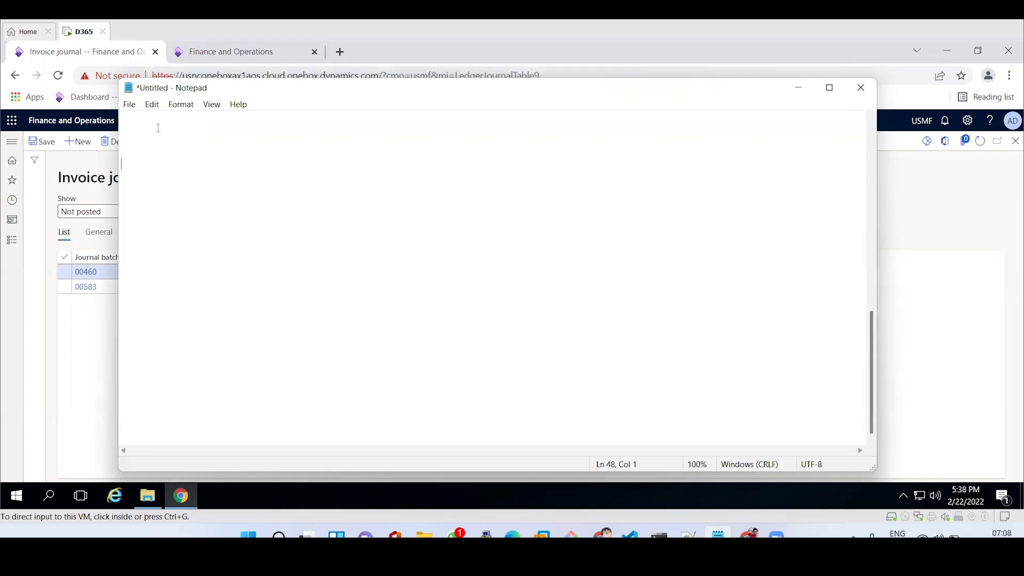
Add the line "Date: 23-02-2022" to the notes, followed by blank lines.
text(-)
text(Date)
text(:)
text( 2)
text(3)
text(-02-20)
text(22)
key(Return)
key(Return)
key(Return)
Add the heading "Ledger Calender:" below the date in the notes.
text(Ledger)
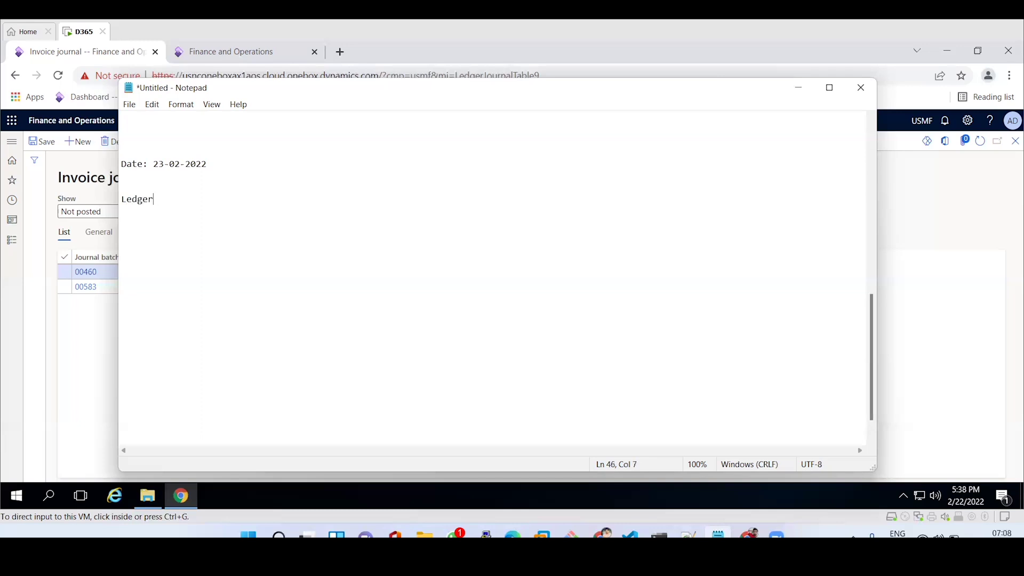
text( Calender:)
click(126, 200)
drag(137, 200, 195, 201)
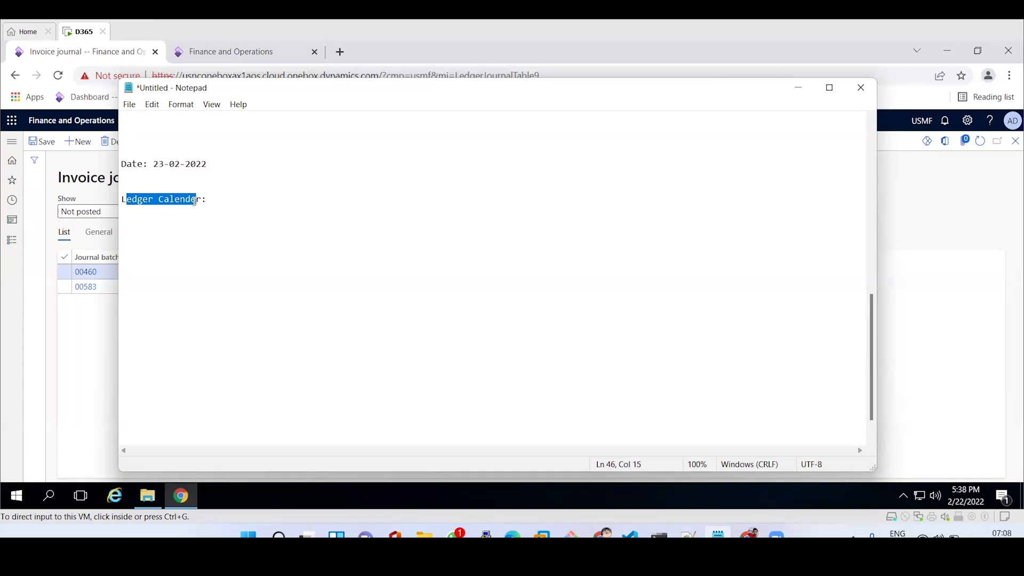
click(228, 202)
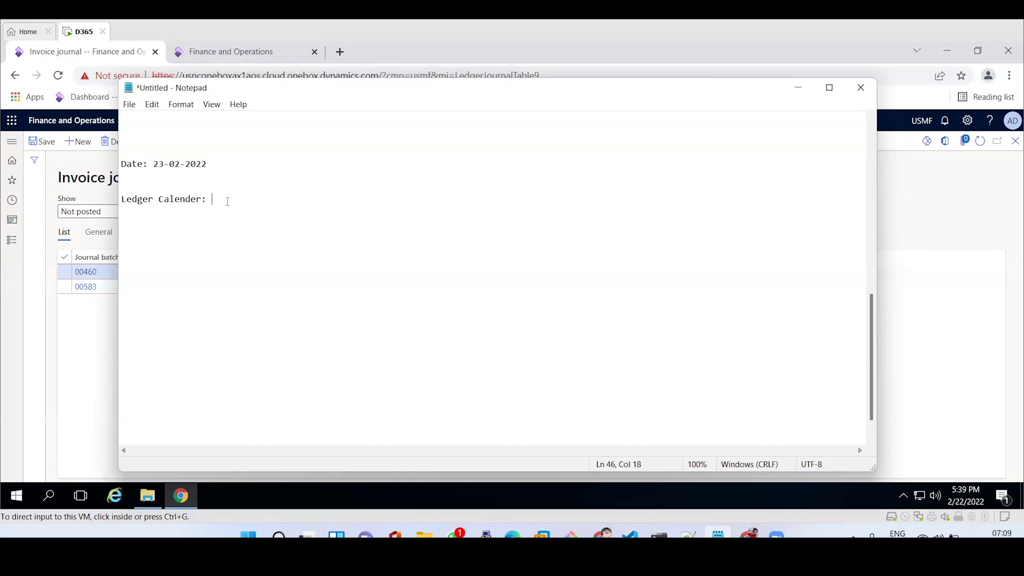
Below the heading, write the line "period status is - open, closed, on hold status".
key(Return)
key(Return)
text(per)
text(iod statu)
text(s is)
text( - open,)
text( pr)
key(BackSpace)
text(closed, o)
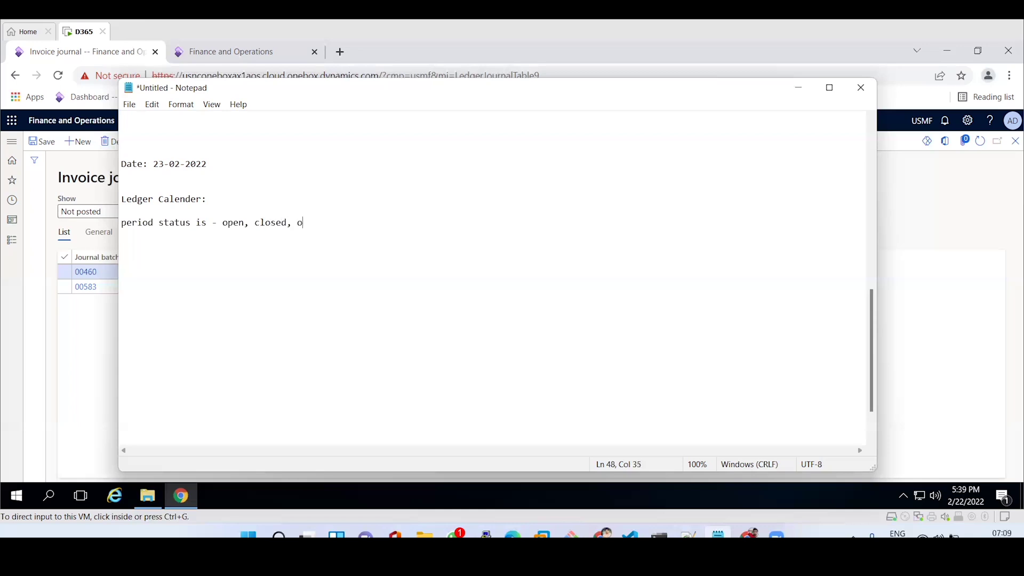
text(n hold status)
key(Return)
key(Return)
double_click(235, 226)
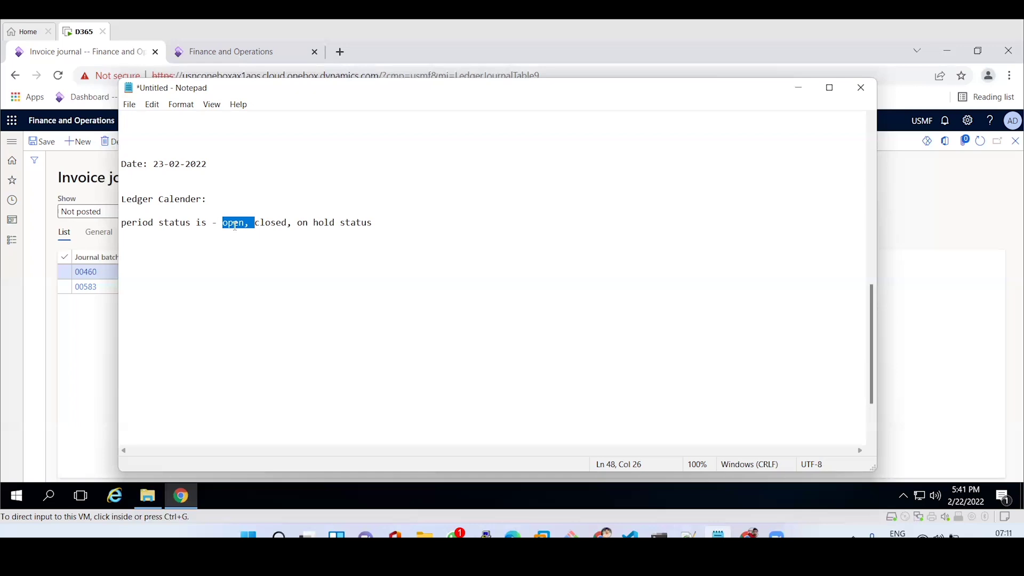
double_click(276, 222)
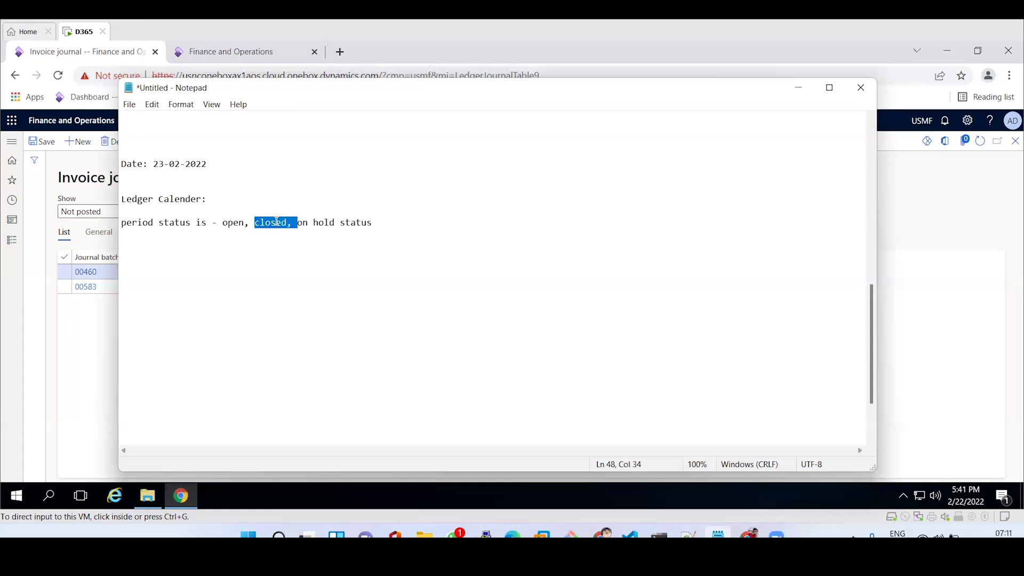
click(315, 222)
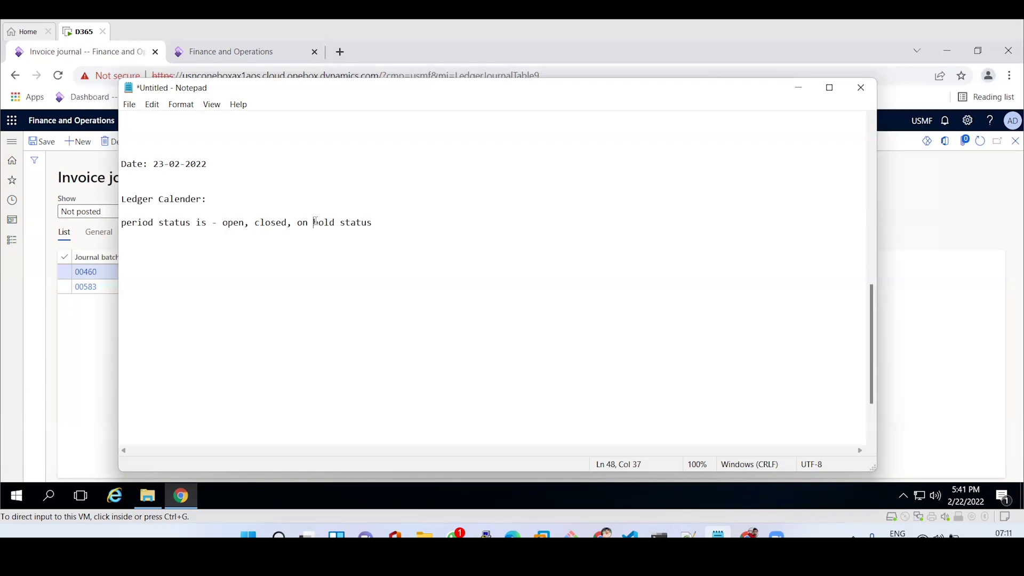
Below the period status line, add the lines "15 - legal entities" and "feb 28th" with blank lines between them.
click(382, 228)
key(Return)
key(Return)
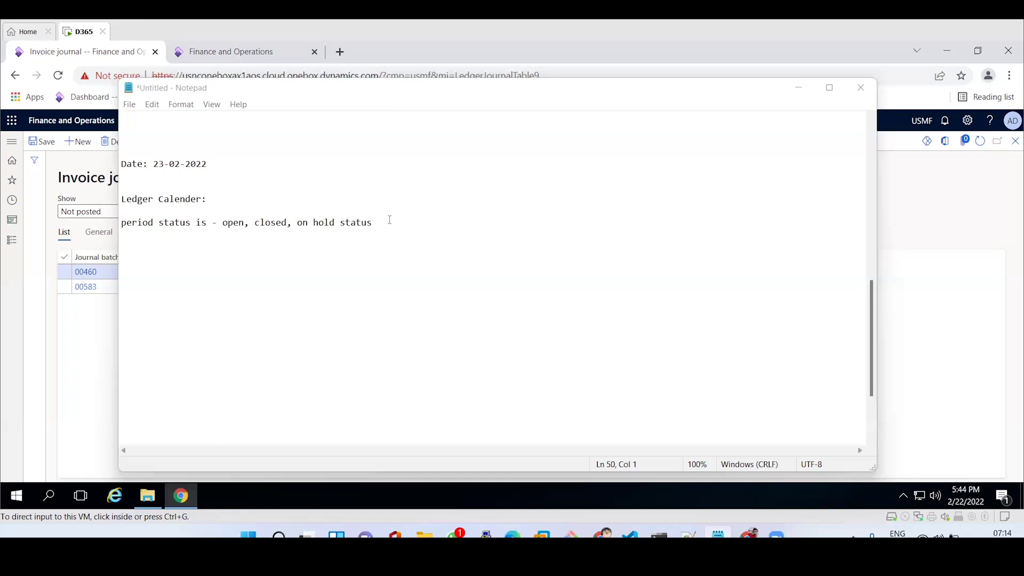
click(390, 220)
key(Return)
key(Return)
key(Return)
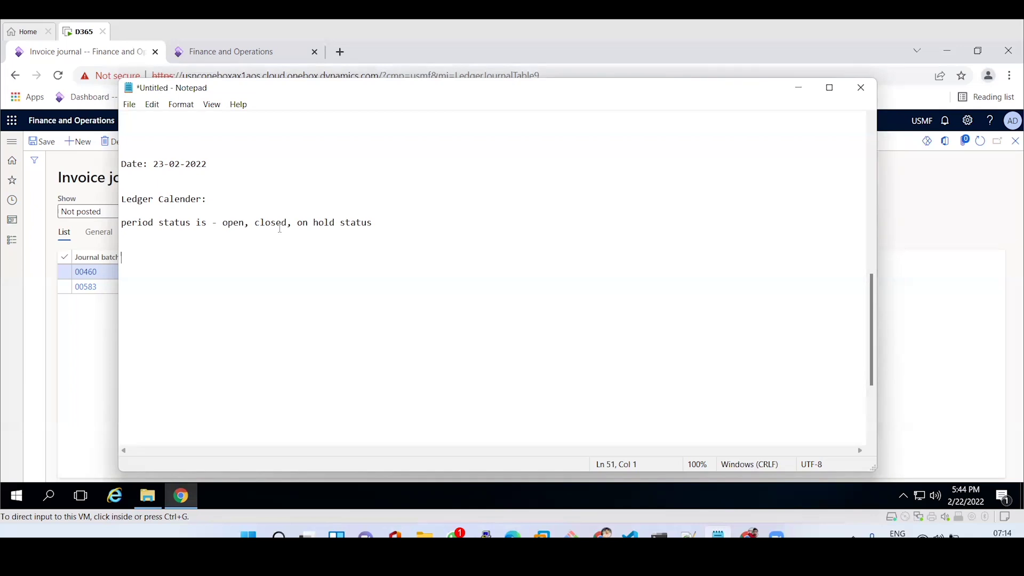
text(legal entities)
key(Return)
text(feb 28th)
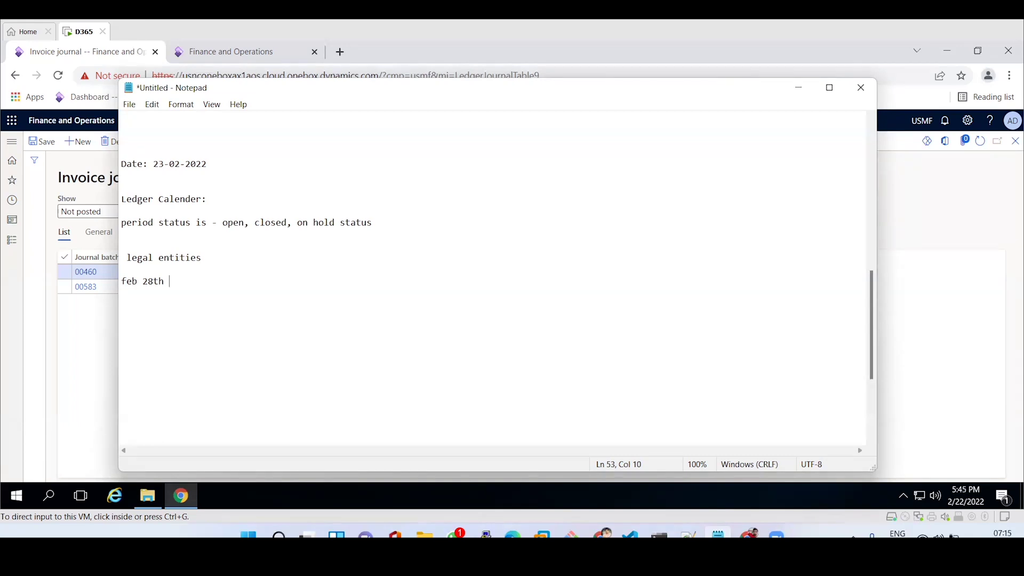
click(127, 259)
text(15 -)
click(182, 284)
click(958, 317)
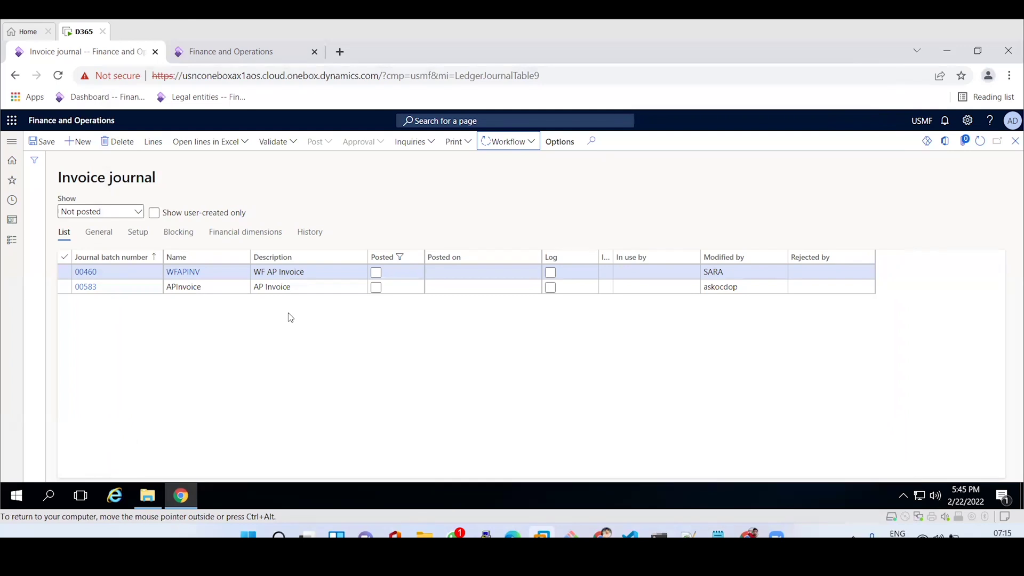
mouse_move(719, 534)
click(705, 454)
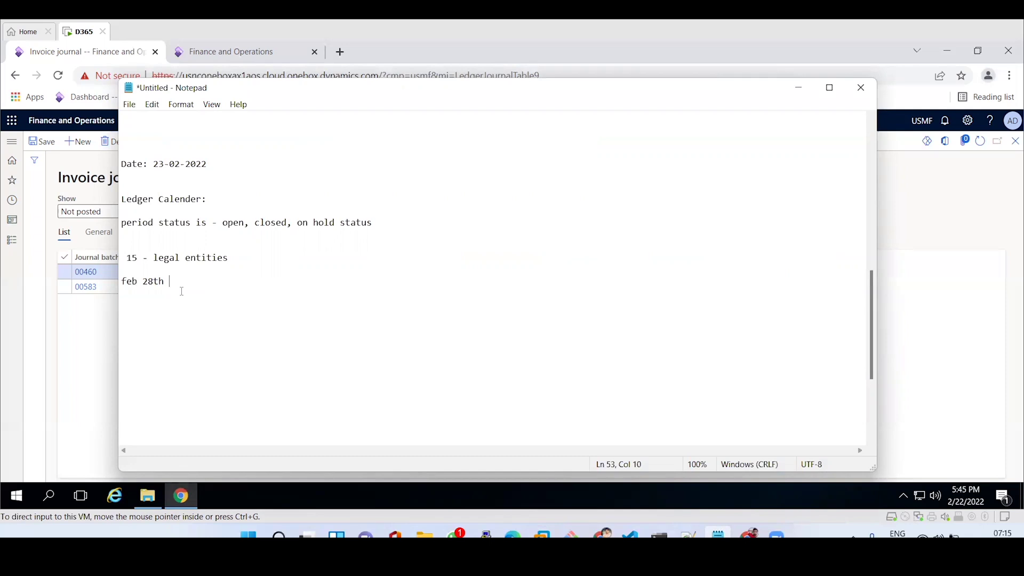
Add the lines "100 legal entities:" and "batch job - ledger calender status update" at the end of the notes.
key(Return)
key(Return)
text(100 legal entities:)
key(Return)
key(Return)
text(batch job)
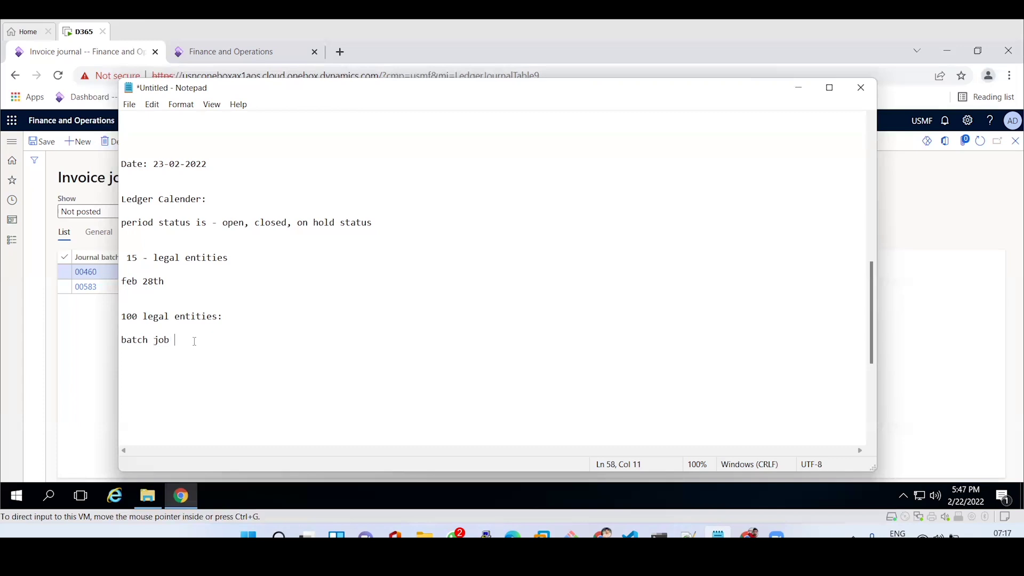
drag(197, 341, 119, 312)
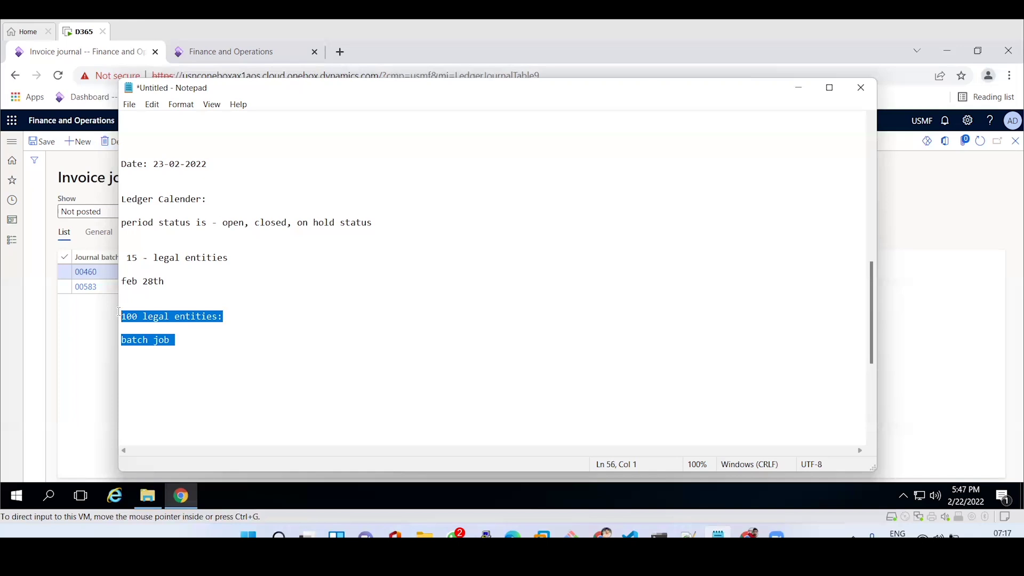
click(175, 340)
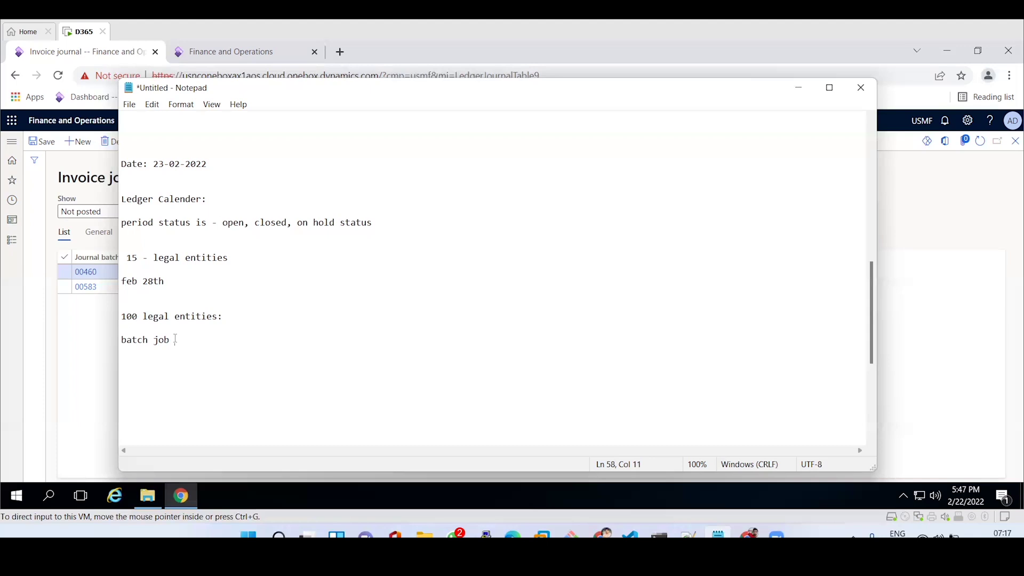
text(- ledger calender status update)
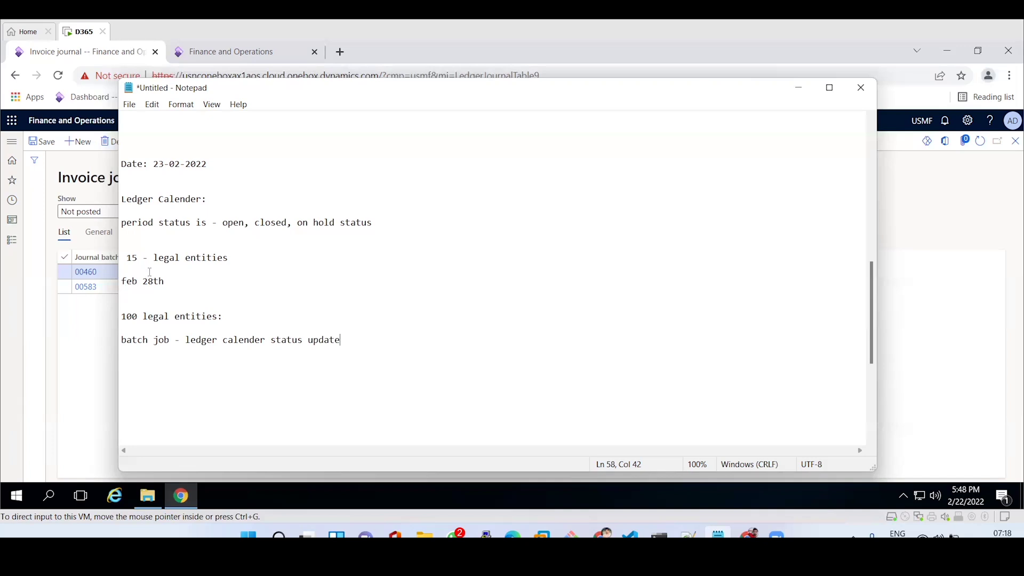
Switch to the Dynamics 365 Finance and Operations browser window and reload the Invoice journal page.
click(87, 372)
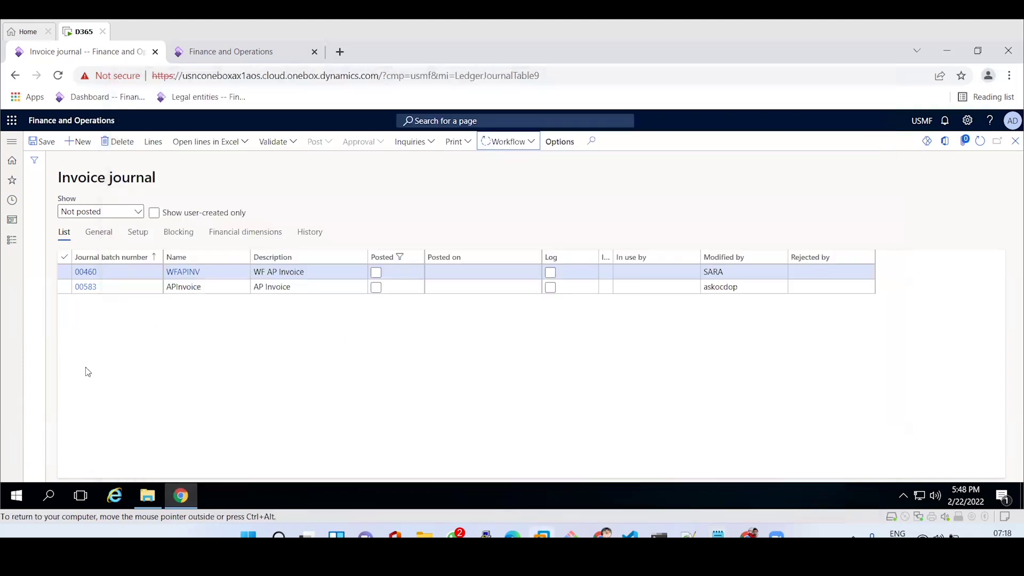
click(217, 75)
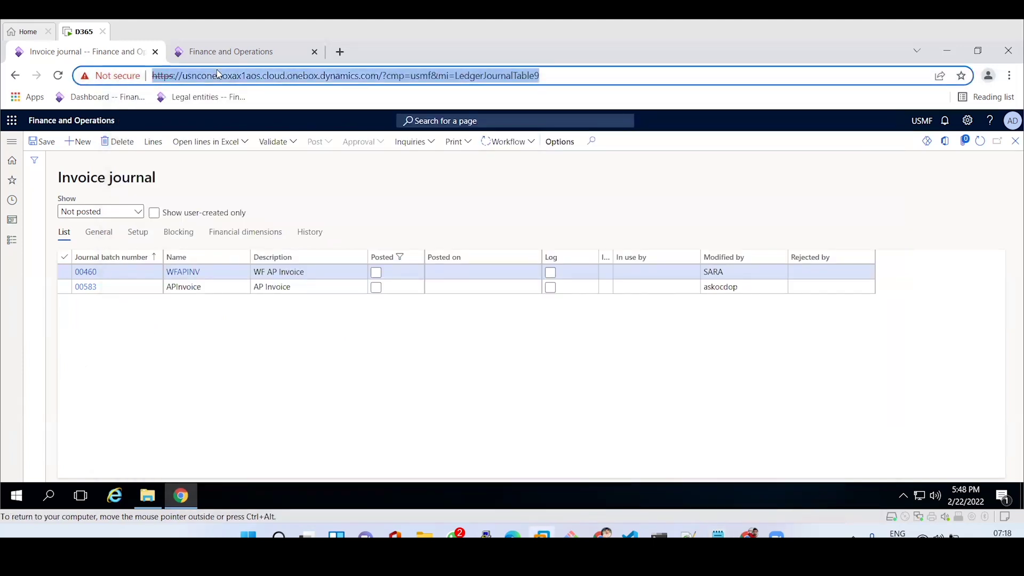
key(Return)
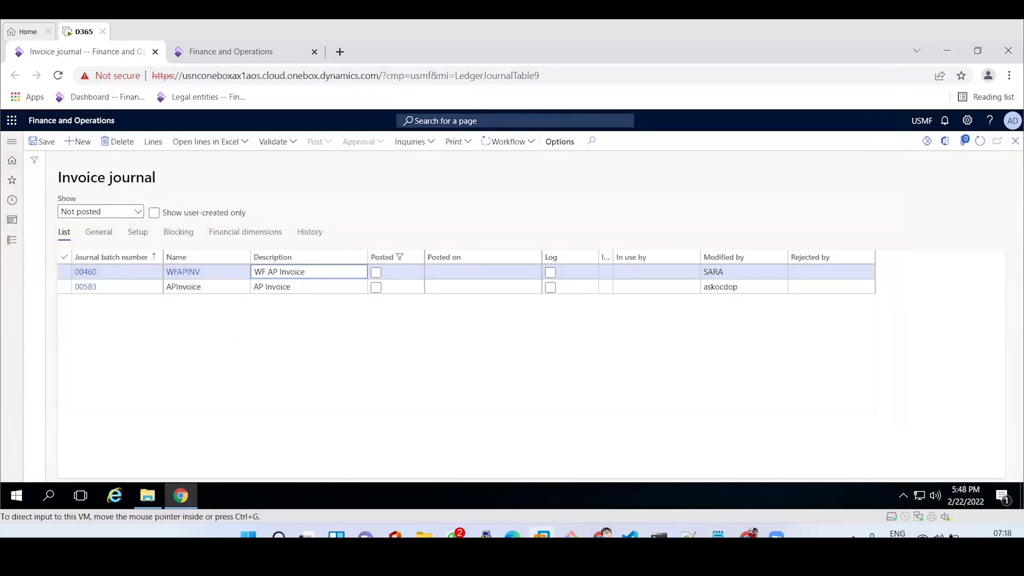
Change the active company from the Invoice journal page to MT01.
click(922, 121)
text(MT01)
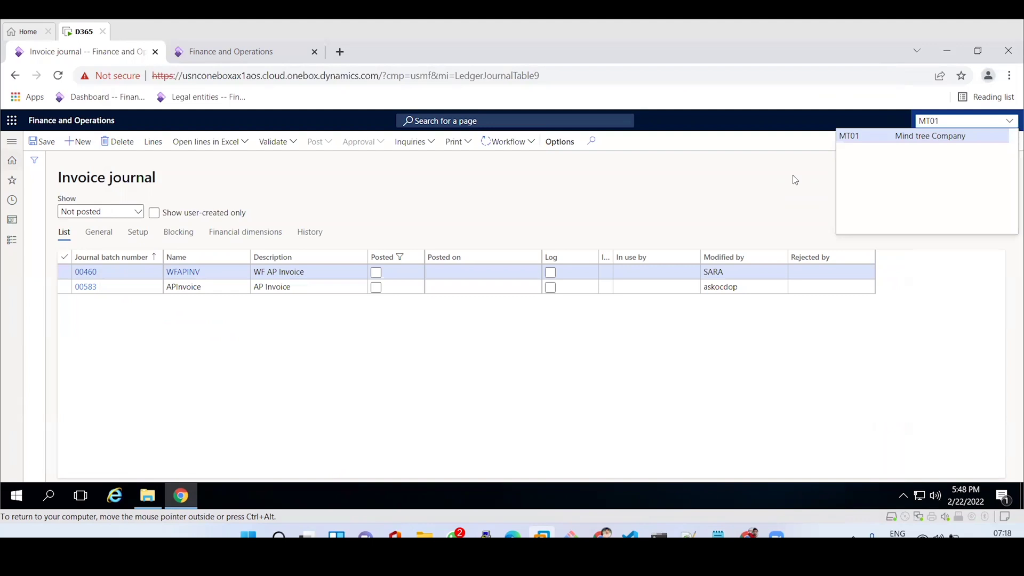
key(Return)
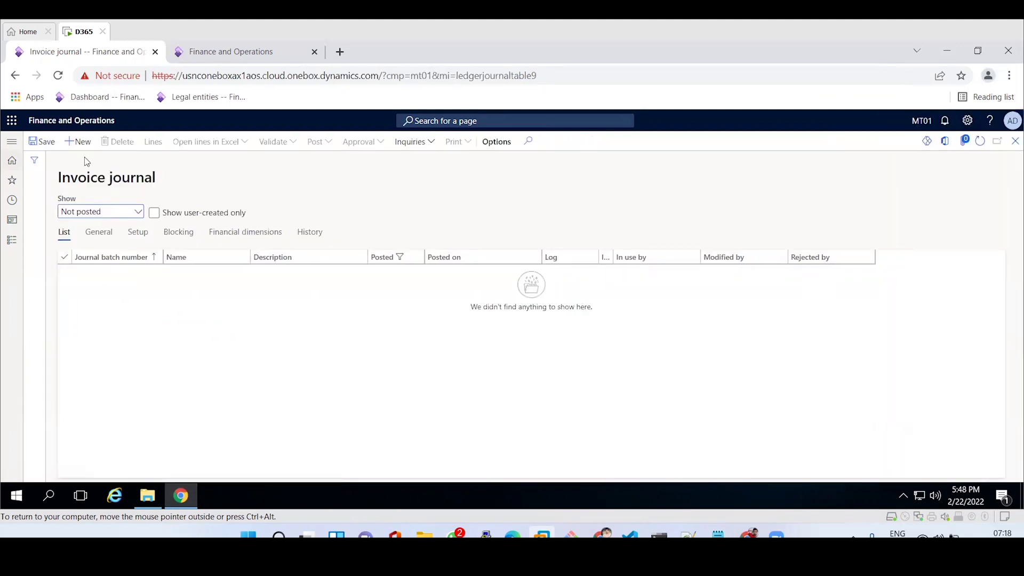
Open the Fiscal calendars page of the General ledger module.
click(10, 145)
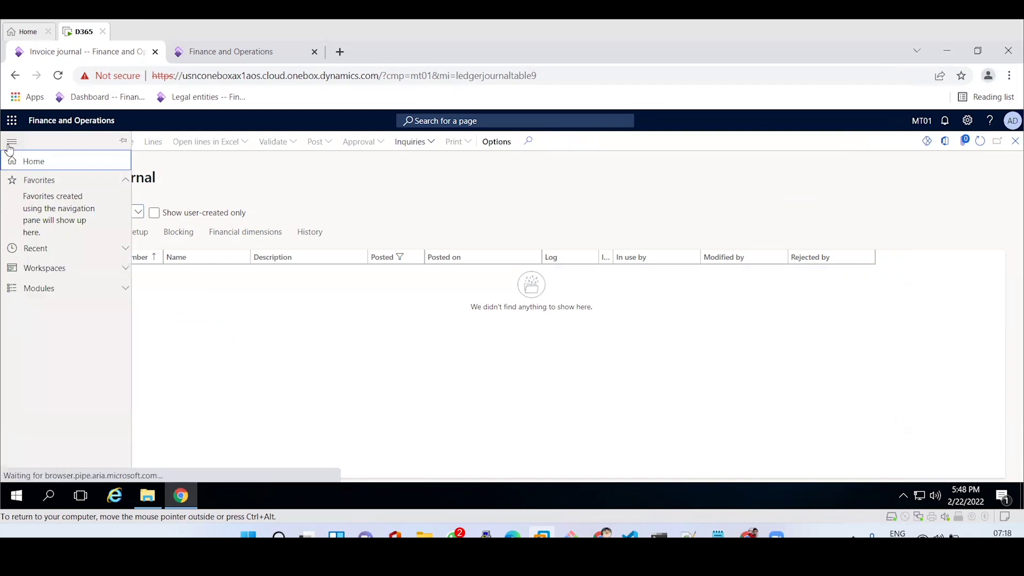
click(63, 291)
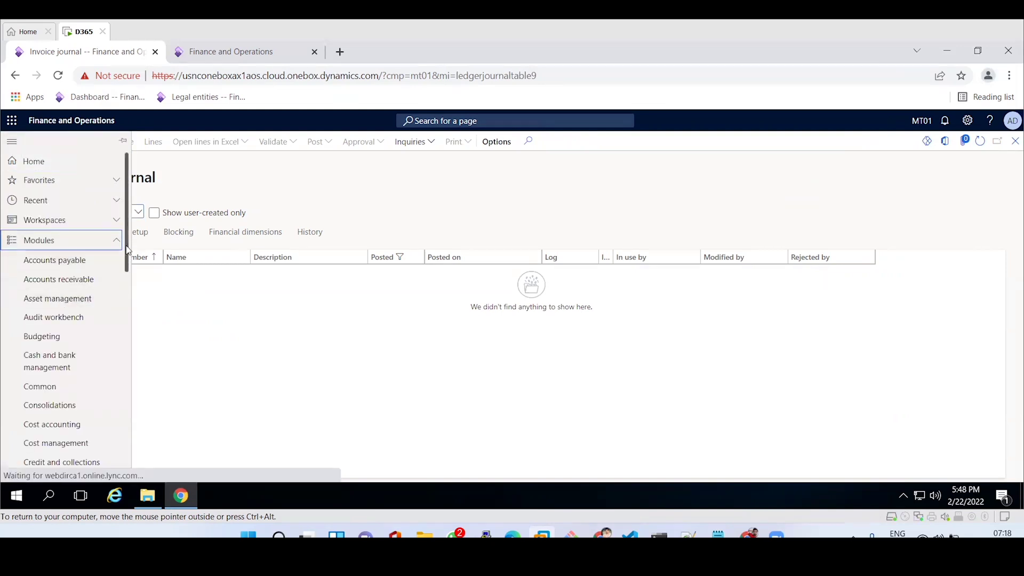
drag(127, 259, 127, 335)
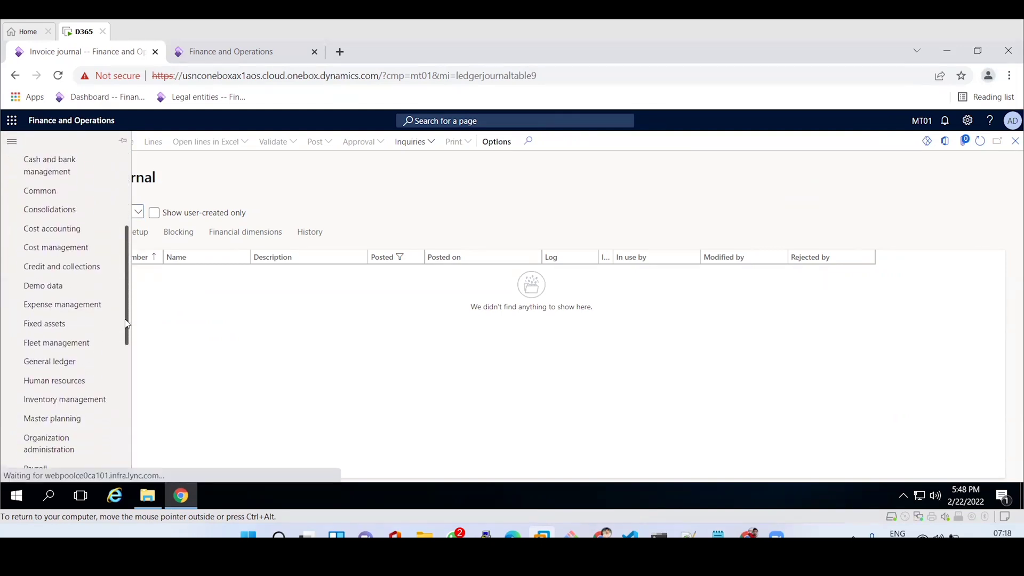
click(65, 364)
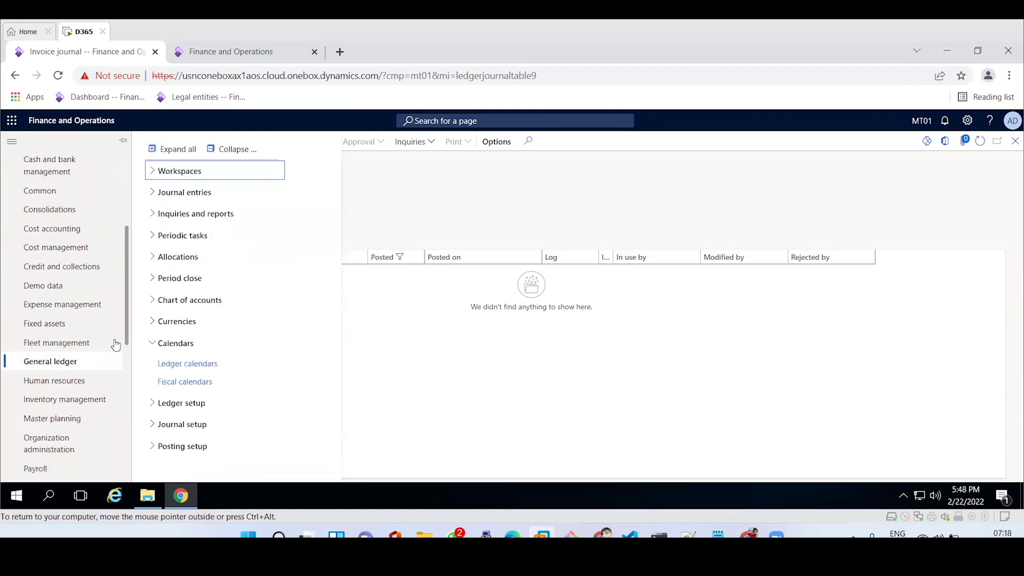
click(176, 343)
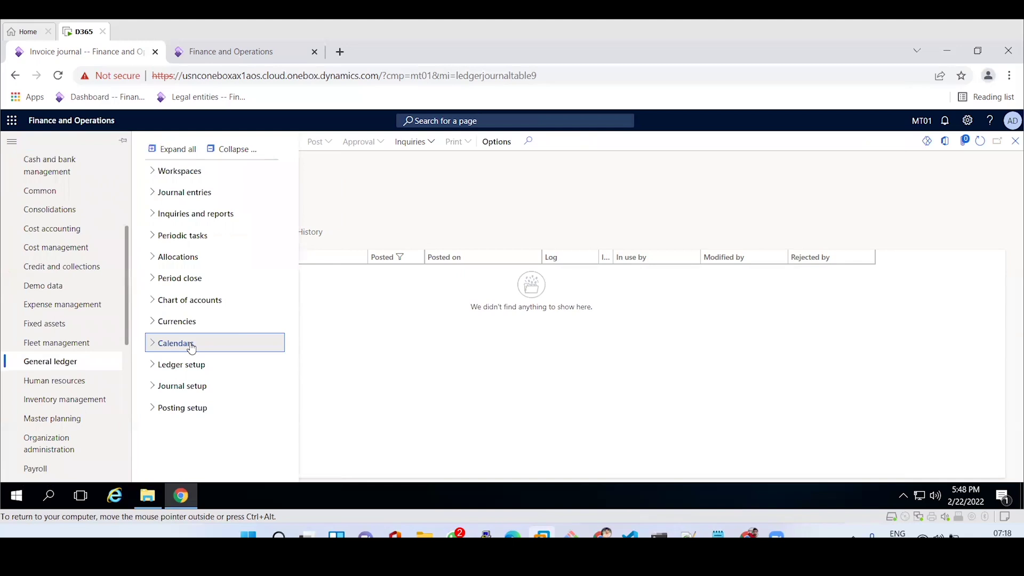
click(190, 347)
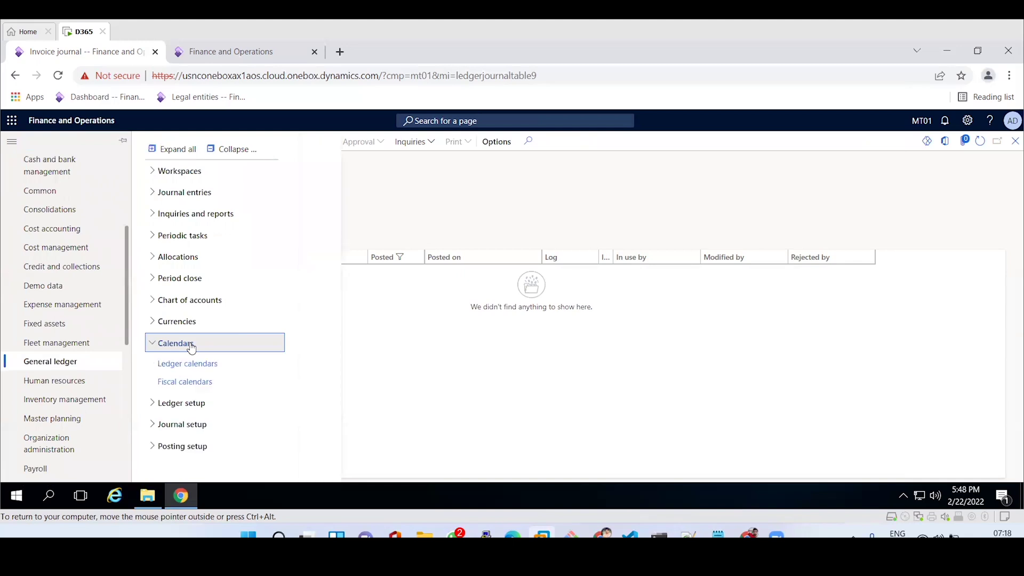
click(191, 383)
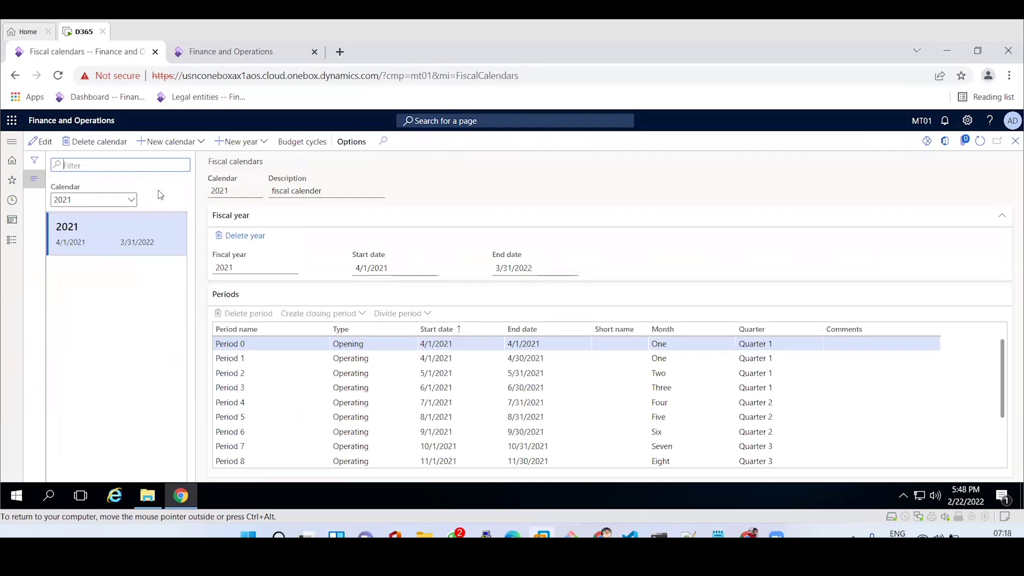
Display the MT01 fiscal calendar and look at its 2022 and 2023 fiscal years.
click(131, 202)
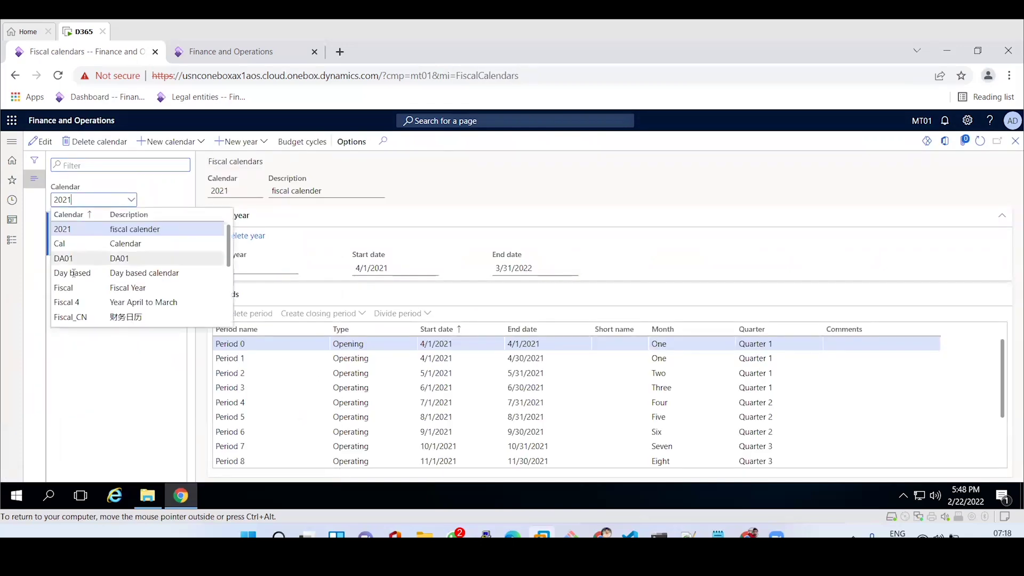
drag(228, 240, 225, 301)
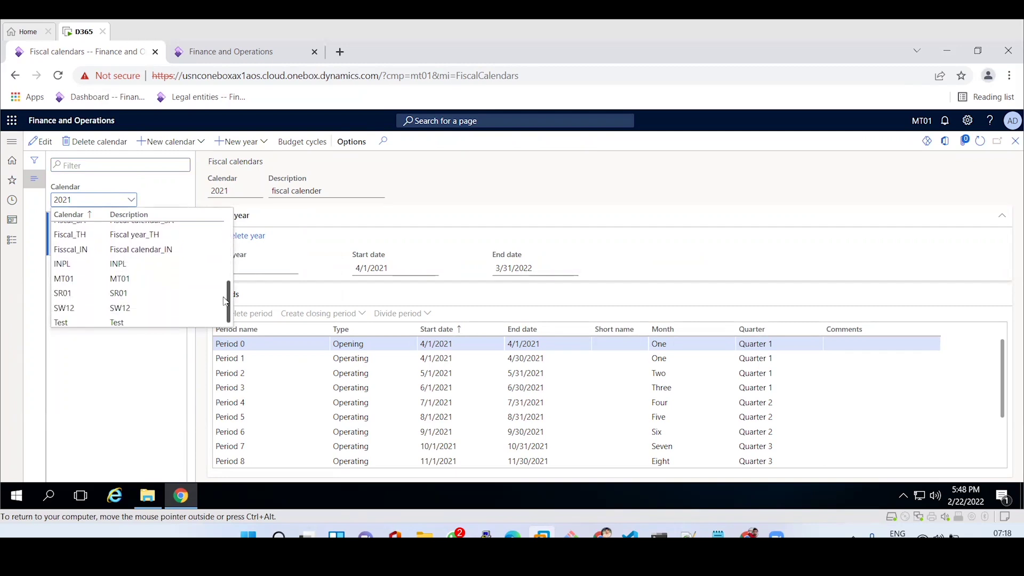
click(72, 279)
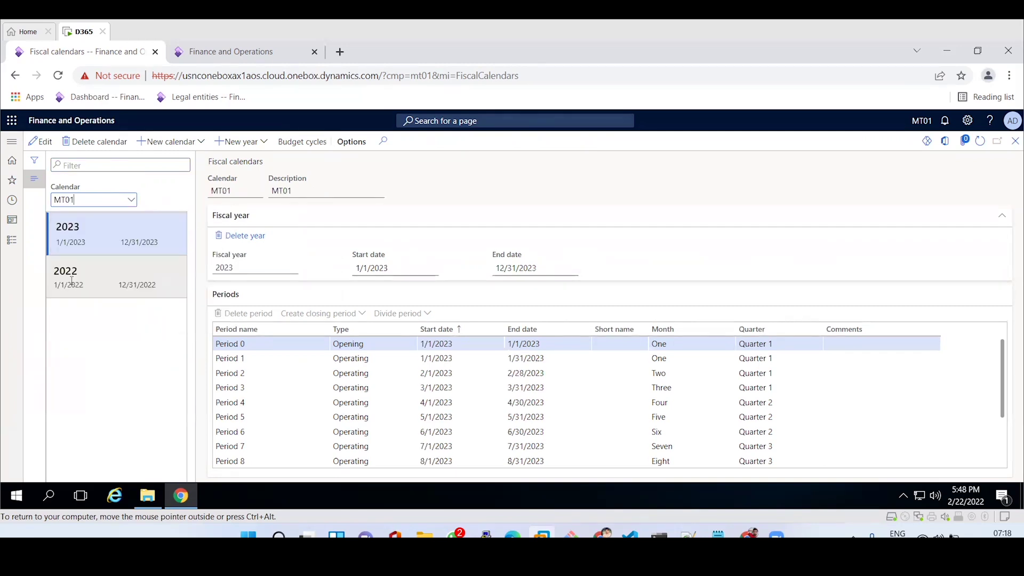
click(87, 267)
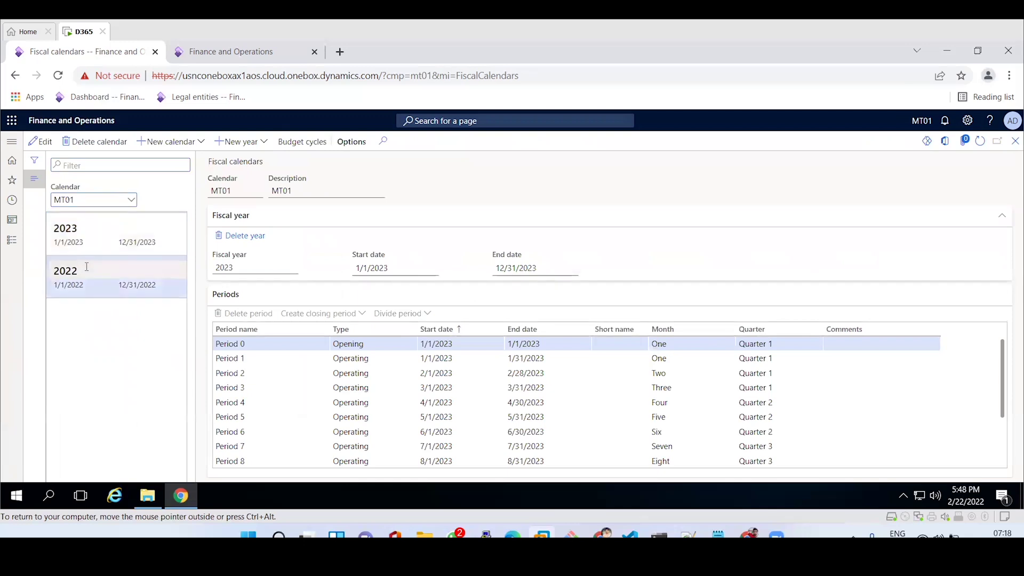
click(100, 218)
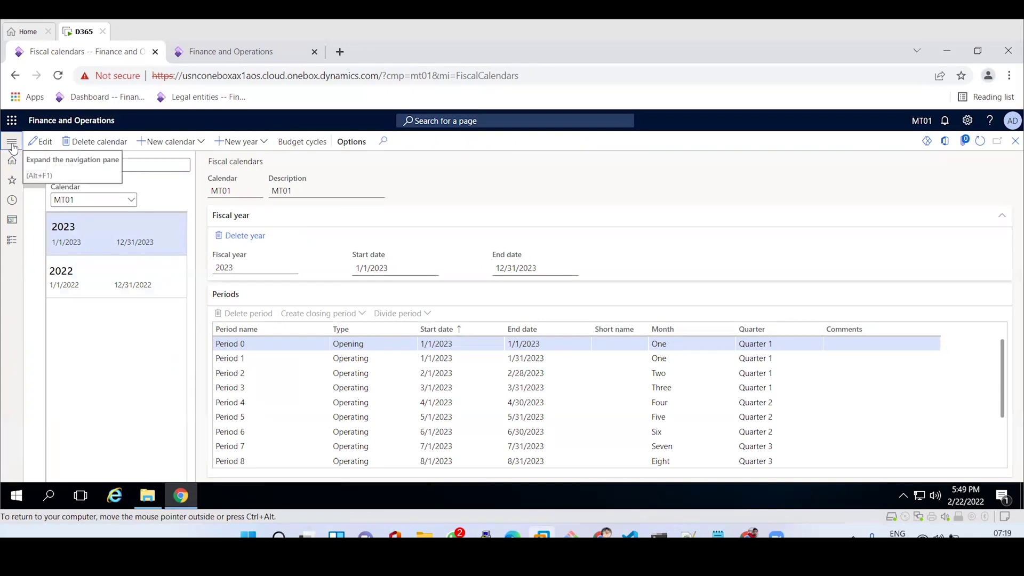
Open the Ledger calendars page of the General ledger module.
click(12, 145)
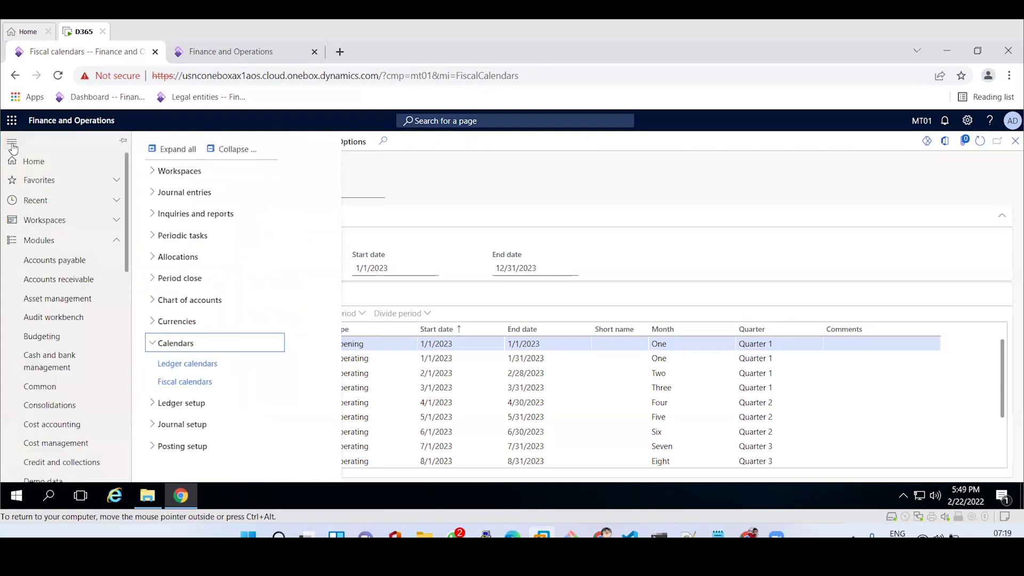
click(178, 366)
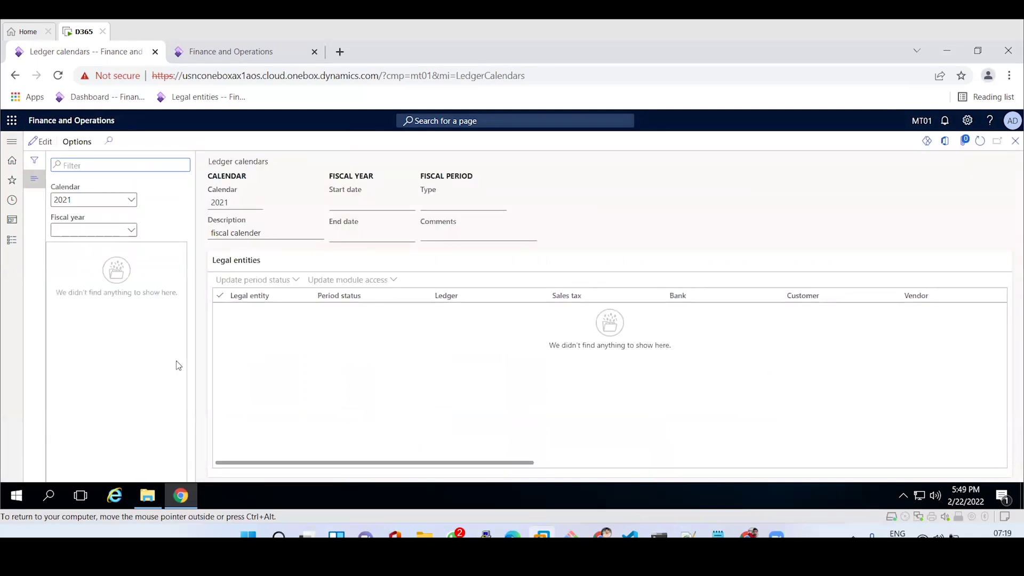
Display the MT01 calendar on the Ledger calendars page.
click(128, 205)
click(129, 204)
scroll(230, 267, down, 1)
scroll(229, 272, down, 2)
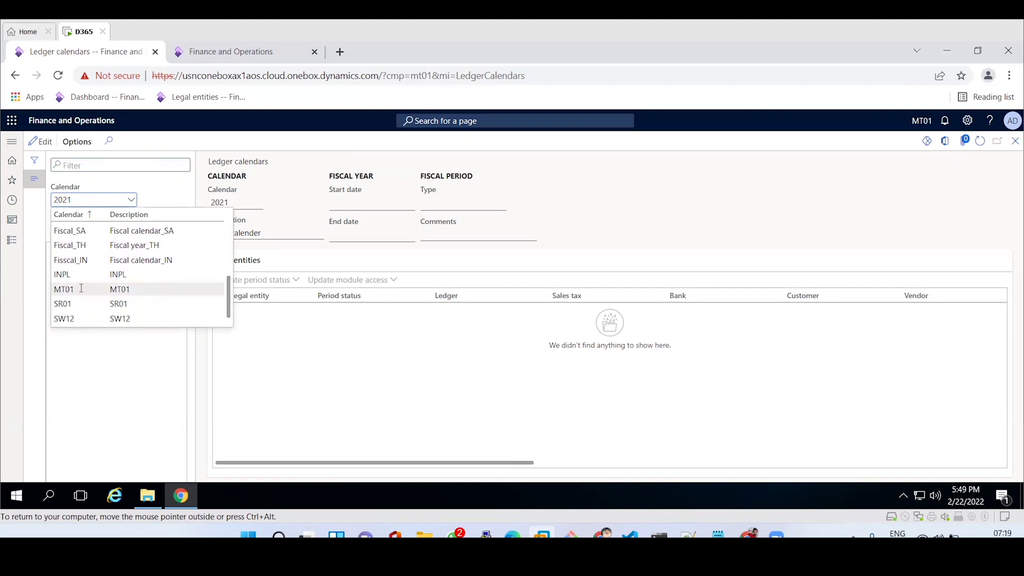
click(81, 289)
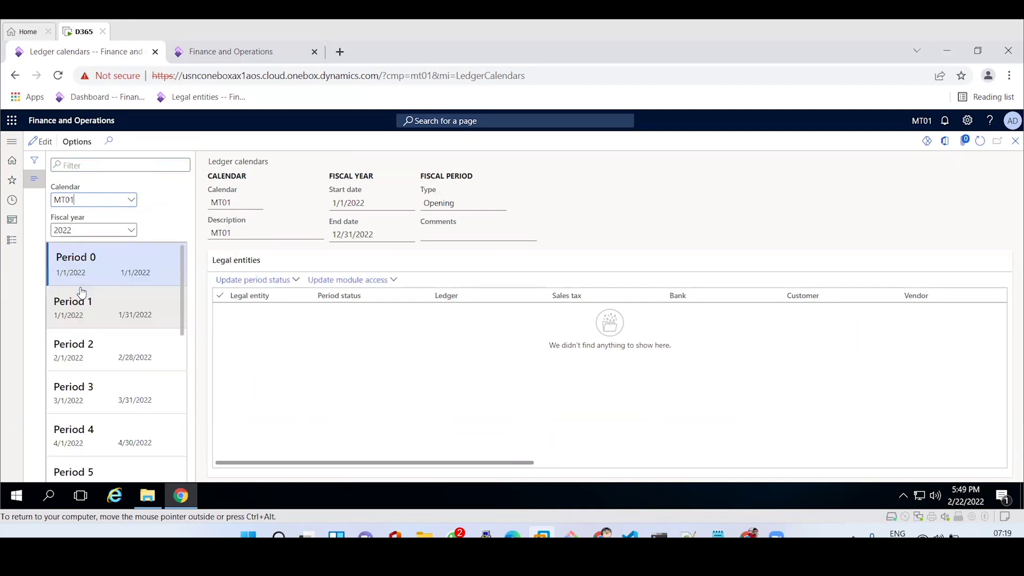
Look at the fiscal years available for MT01, and open Period 1 of 2022 for editing.
click(128, 232)
click(129, 231)
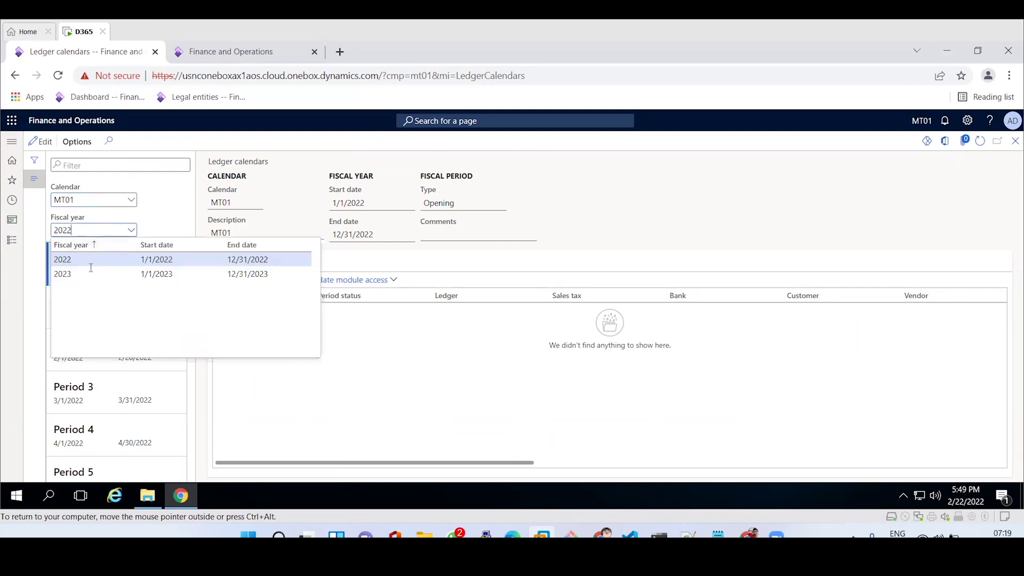
click(606, 190)
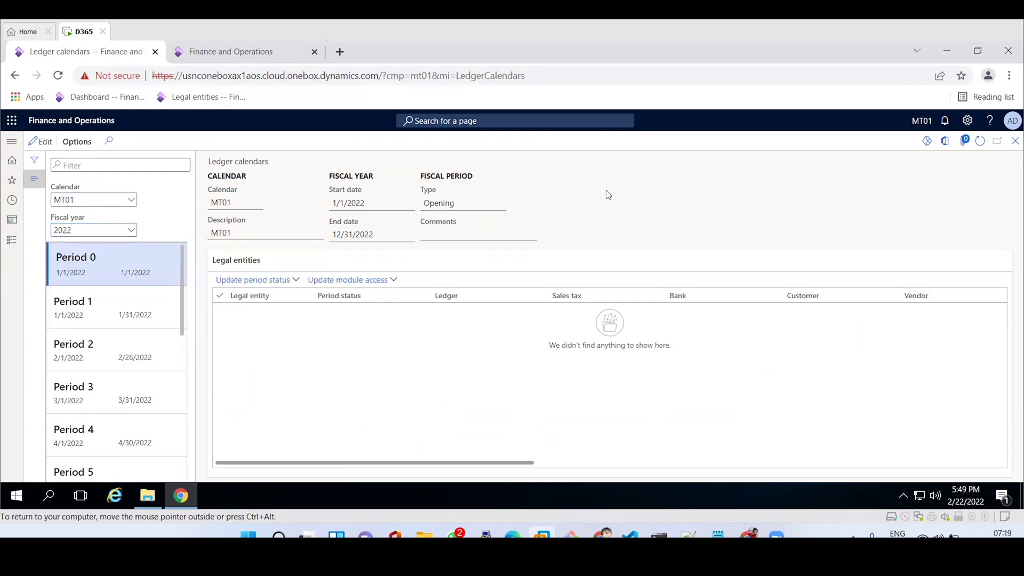
click(119, 308)
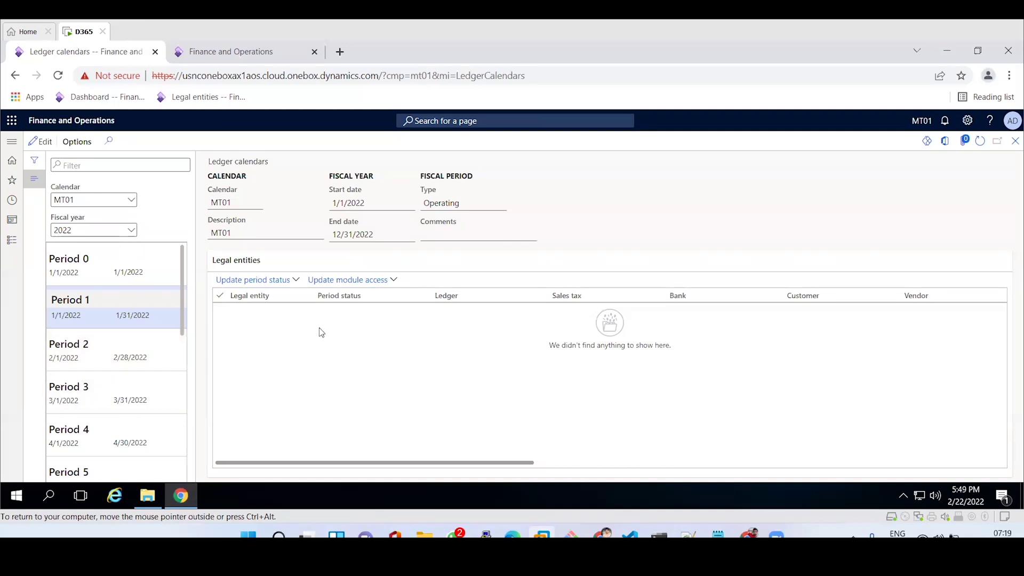
click(38, 142)
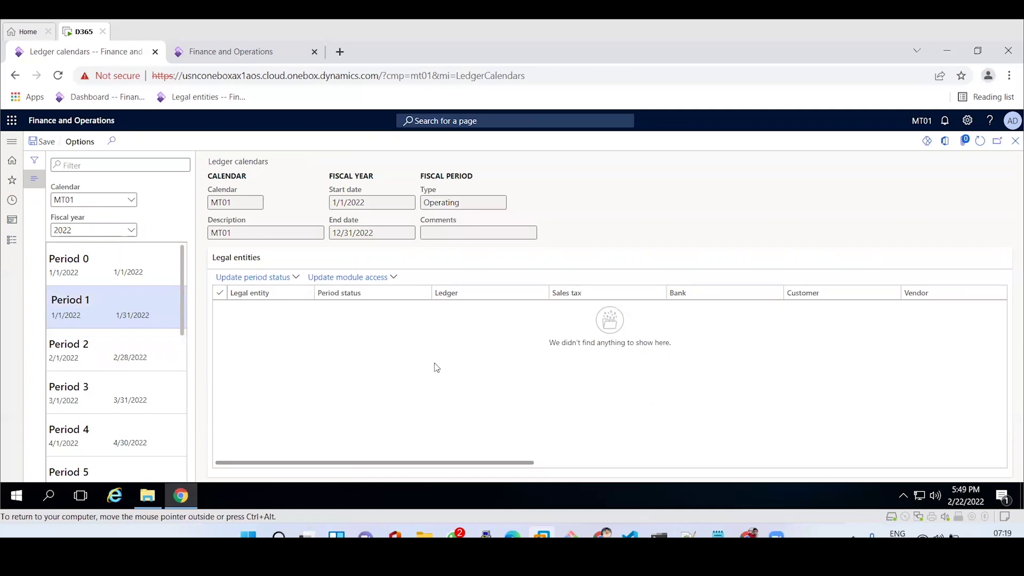
Duplicate the Ledger calendars browser page and open the Ledger setup page of the General ledger module in the copy.
right_click(88, 56)
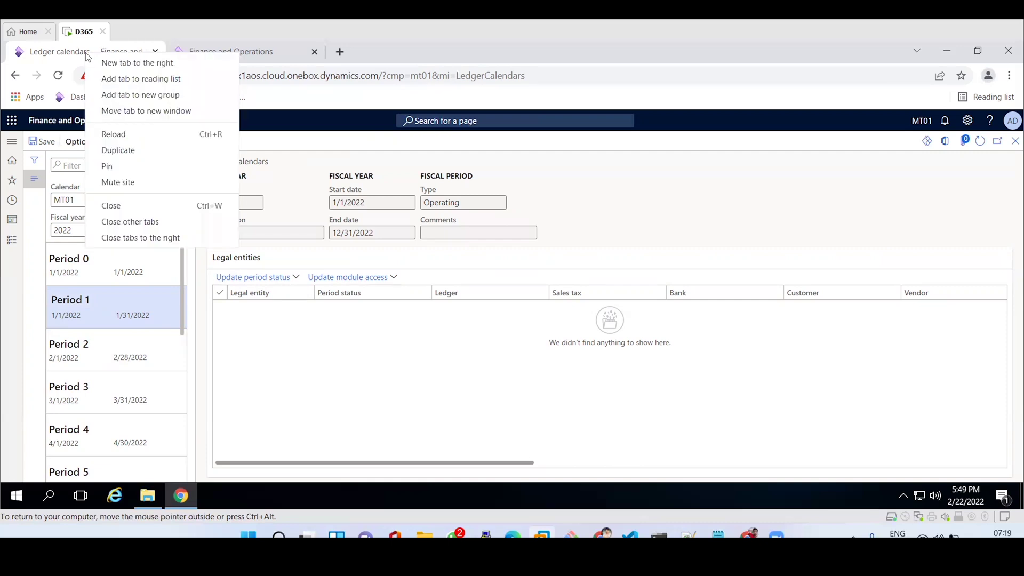
click(103, 151)
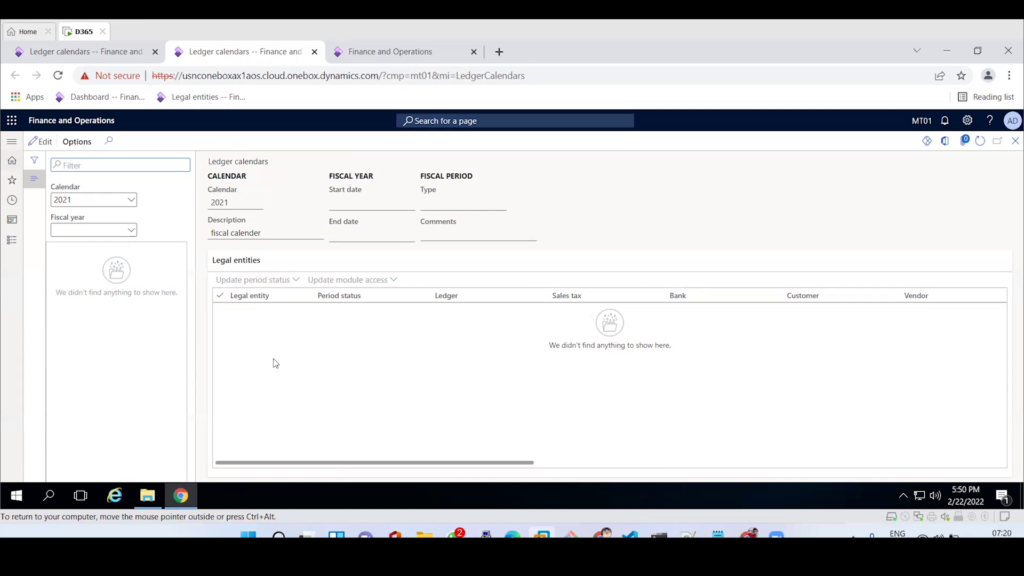
click(12, 143)
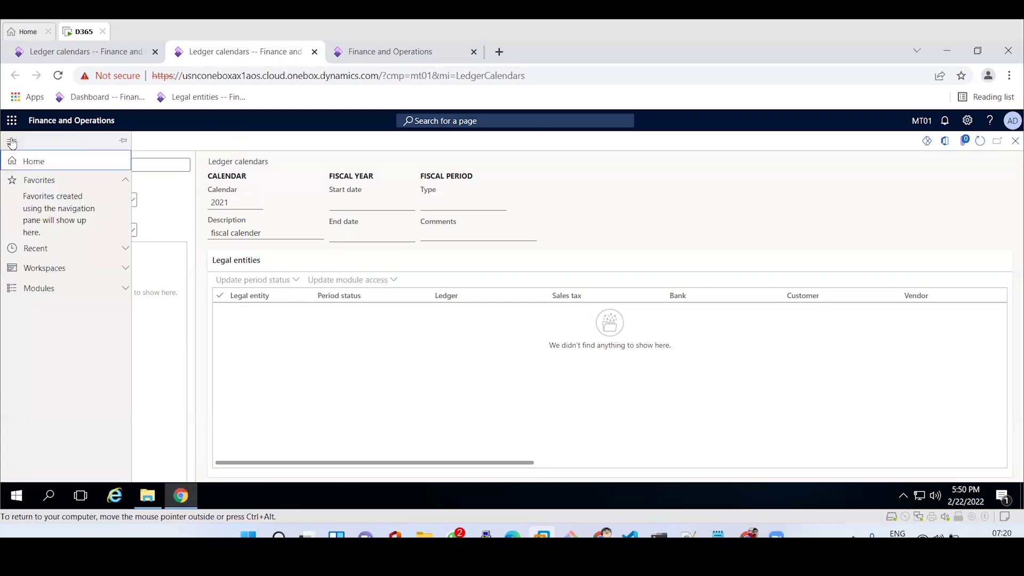
click(66, 289)
drag(126, 261, 127, 315)
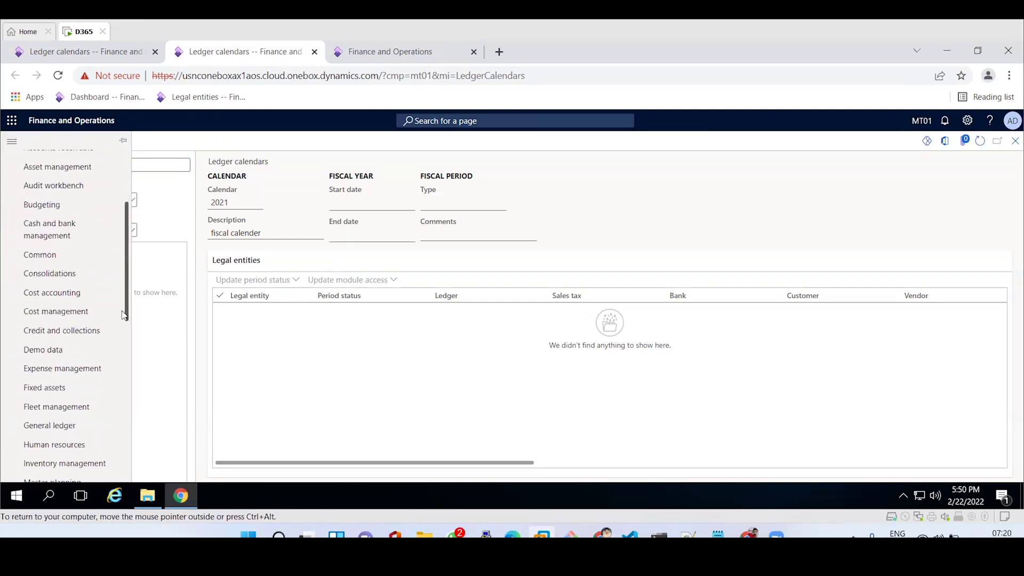
click(60, 433)
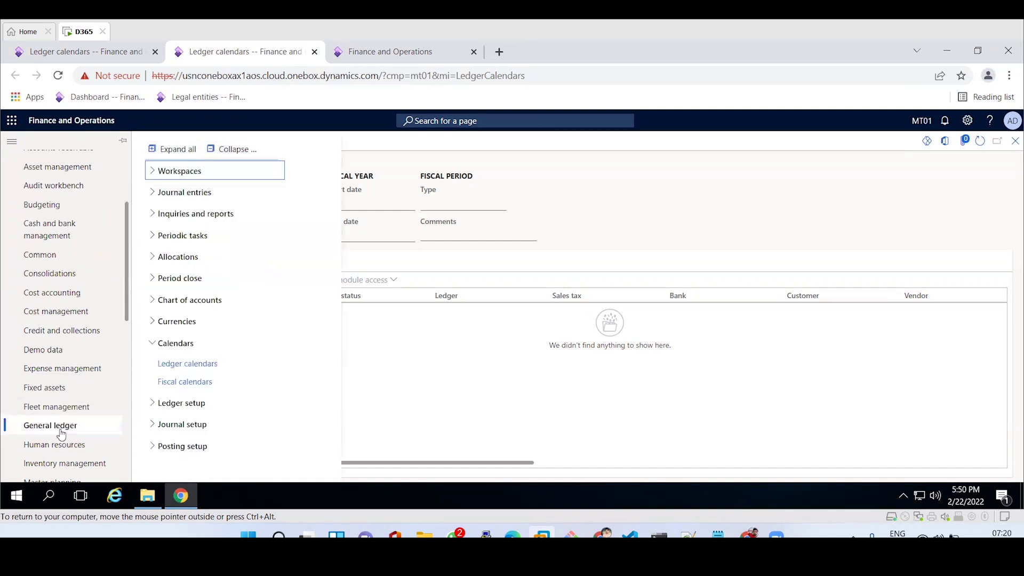
click(188, 404)
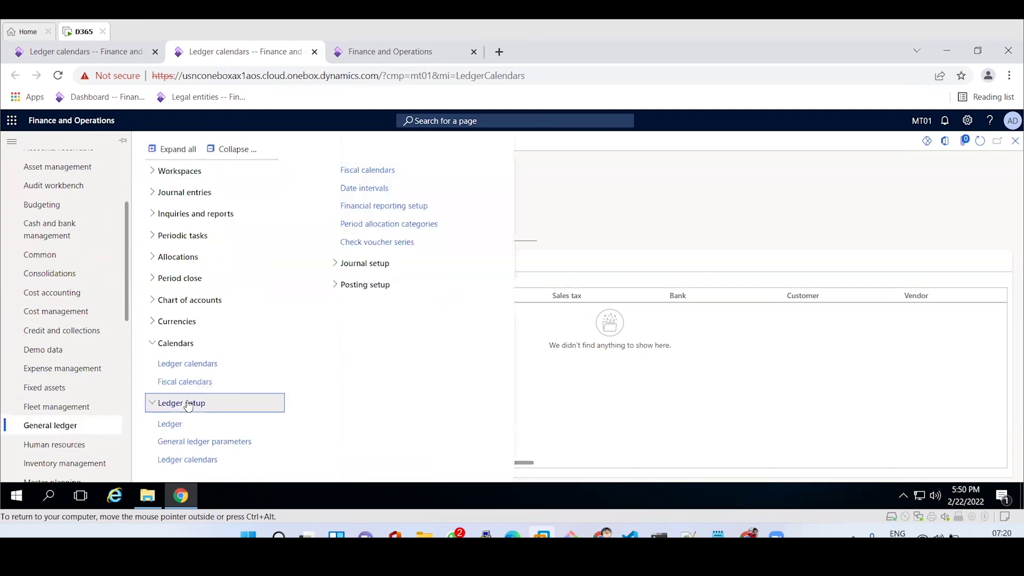
click(177, 430)
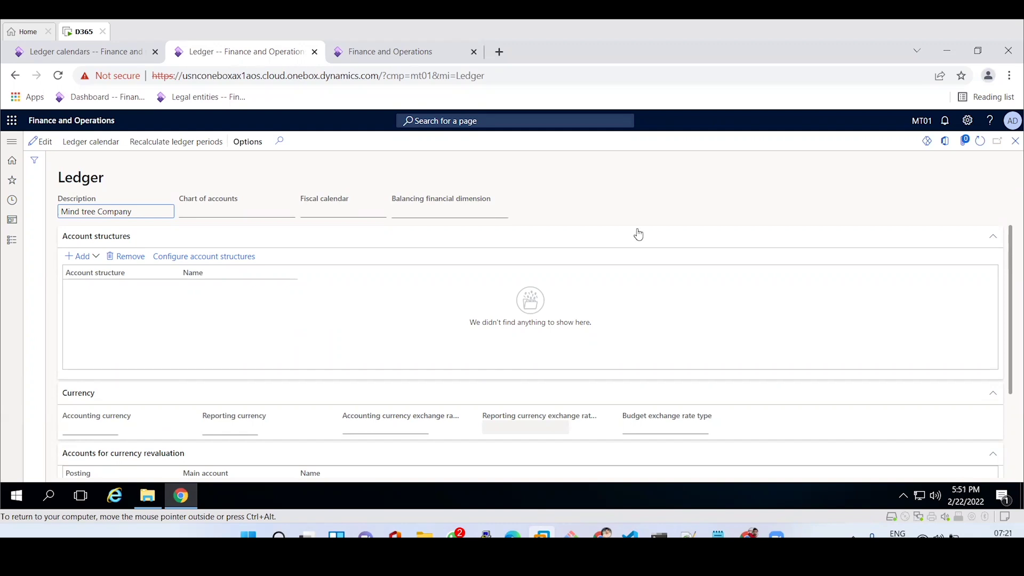
Edit the MT01 company's ledger and set both its chart of accounts and its fiscal calendar to MT01.
click(45, 143)
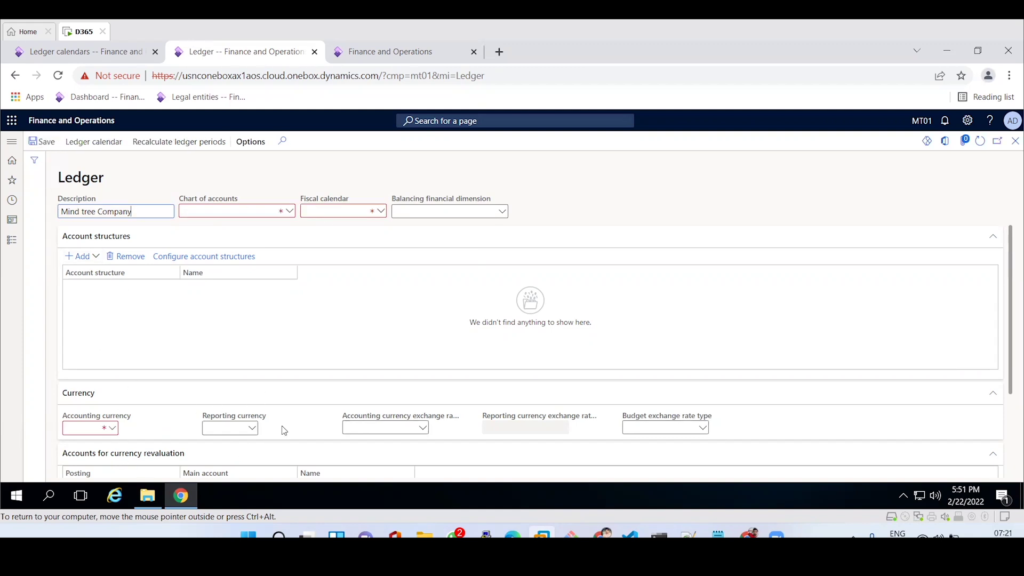
click(290, 212)
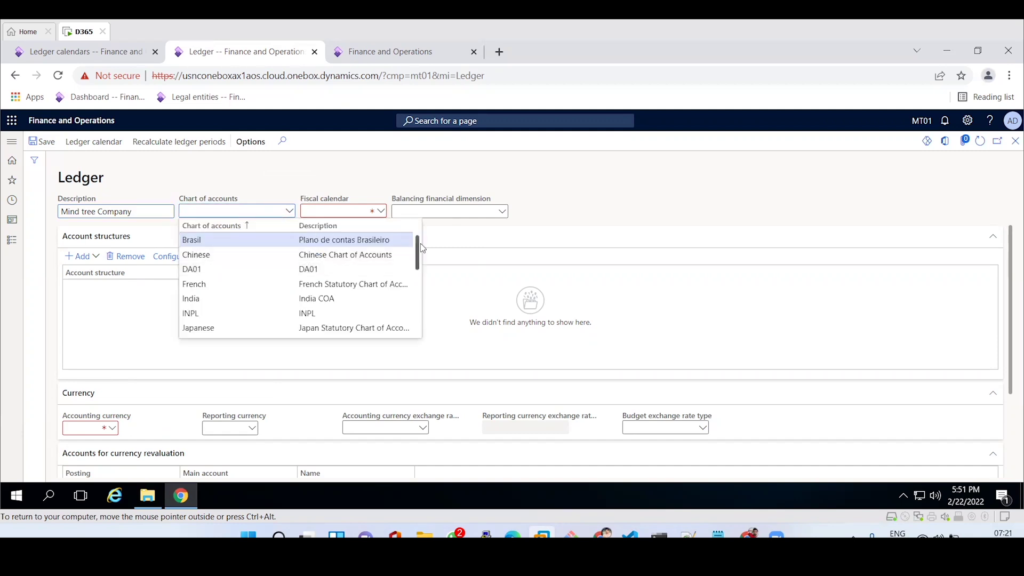
scroll(422, 248, down, 3)
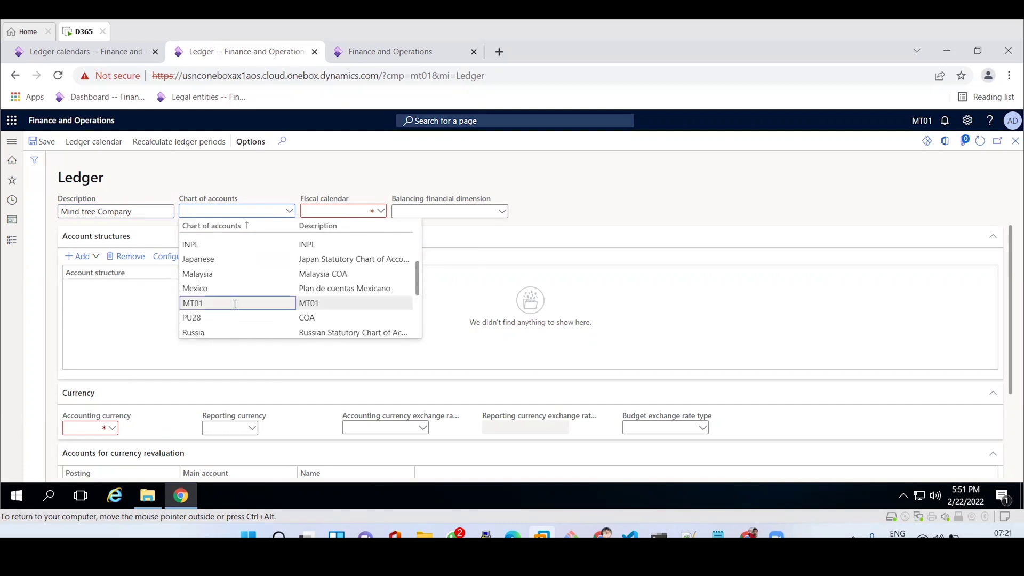
click(235, 303)
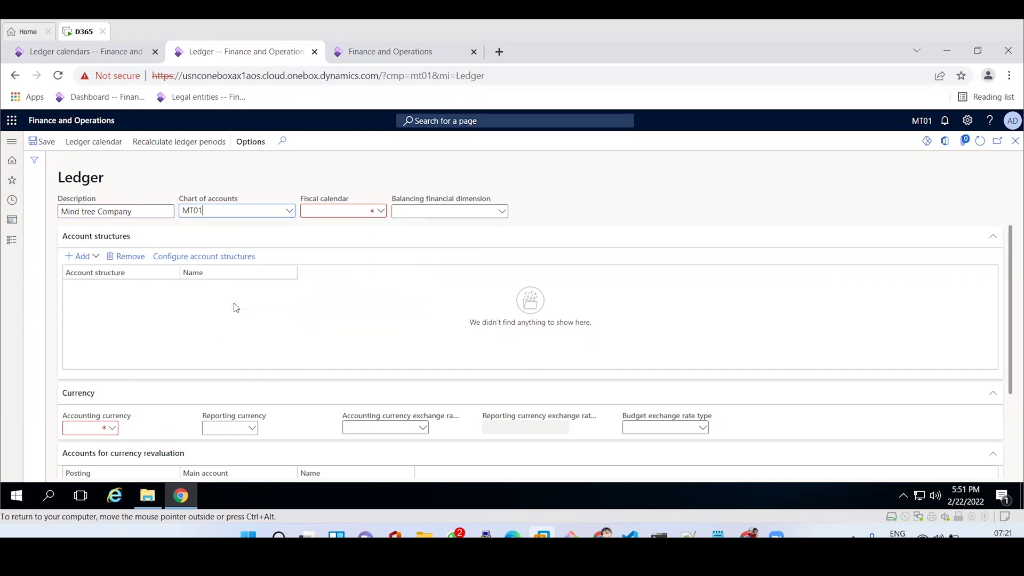
click(381, 211)
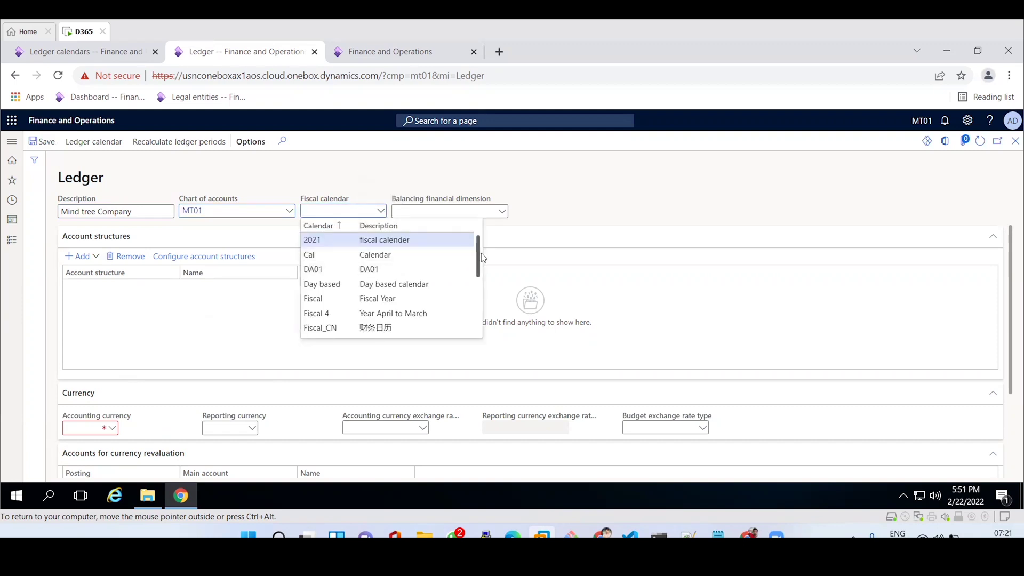
scroll(481, 255, down, 5)
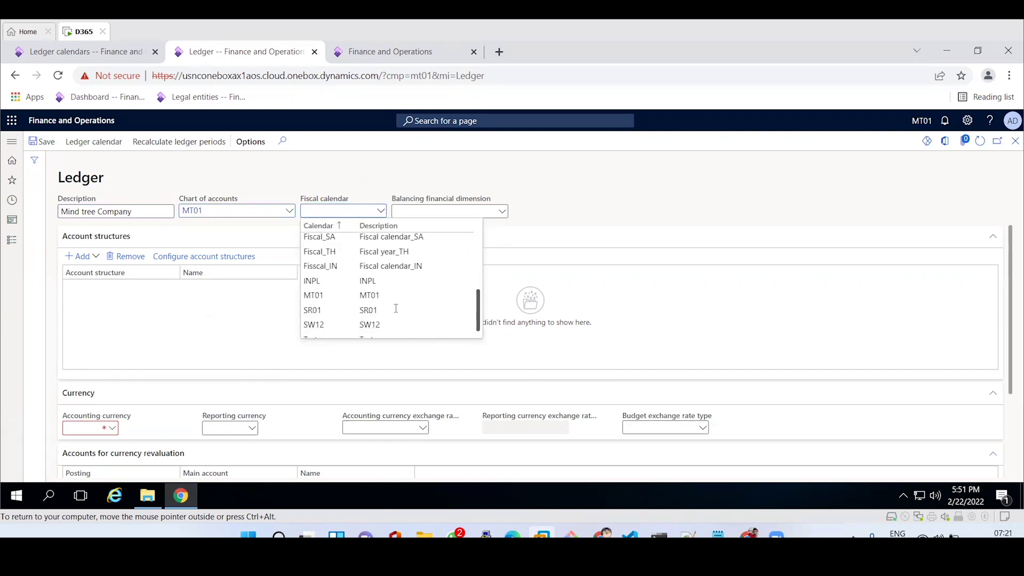
click(322, 298)
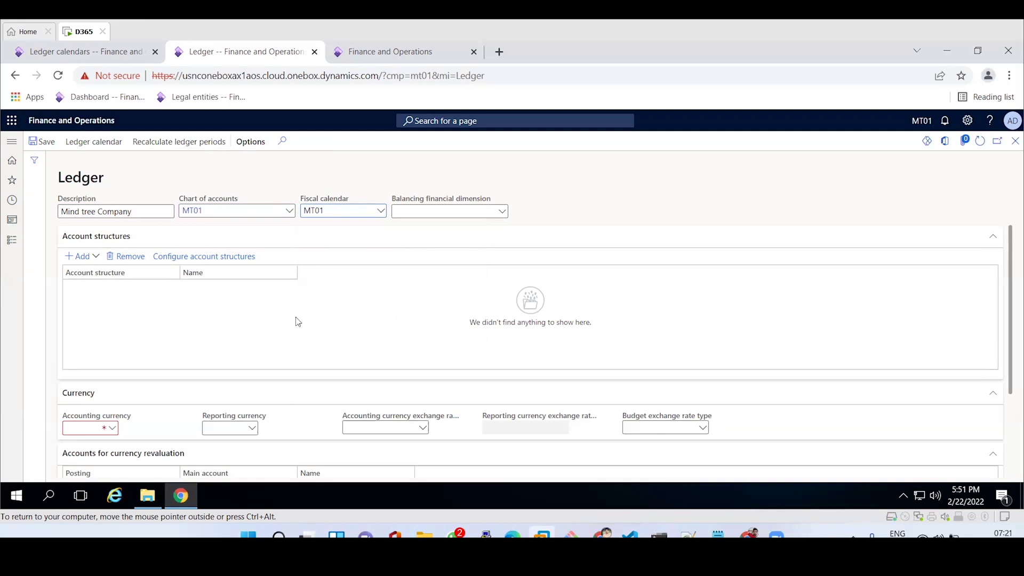
Set the ledger's accounting currency and reporting currency to USD, and save the ledger.
click(78, 430)
text(usd)
key(Tab)
text(usd)
key(Tab)
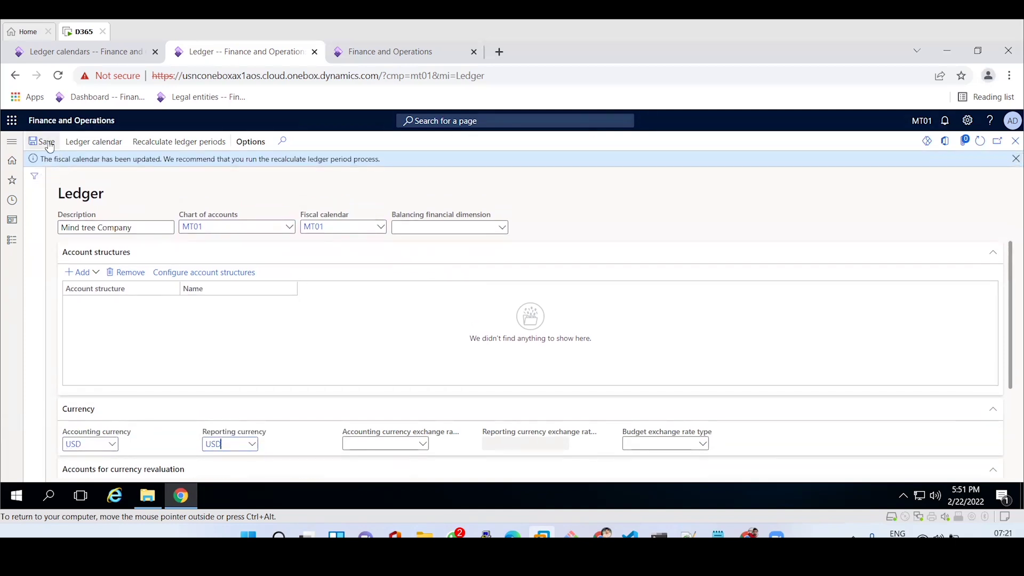
Return to the Ledger calendars page, refresh it and examine the MT01 period status of Periods 0 to 4 in 2022.
click(99, 51)
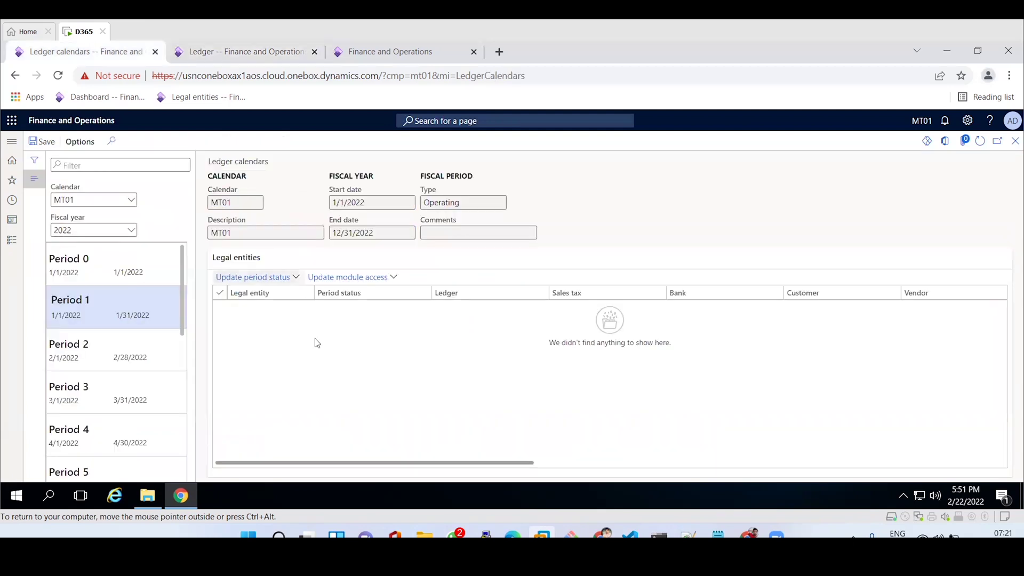
click(982, 141)
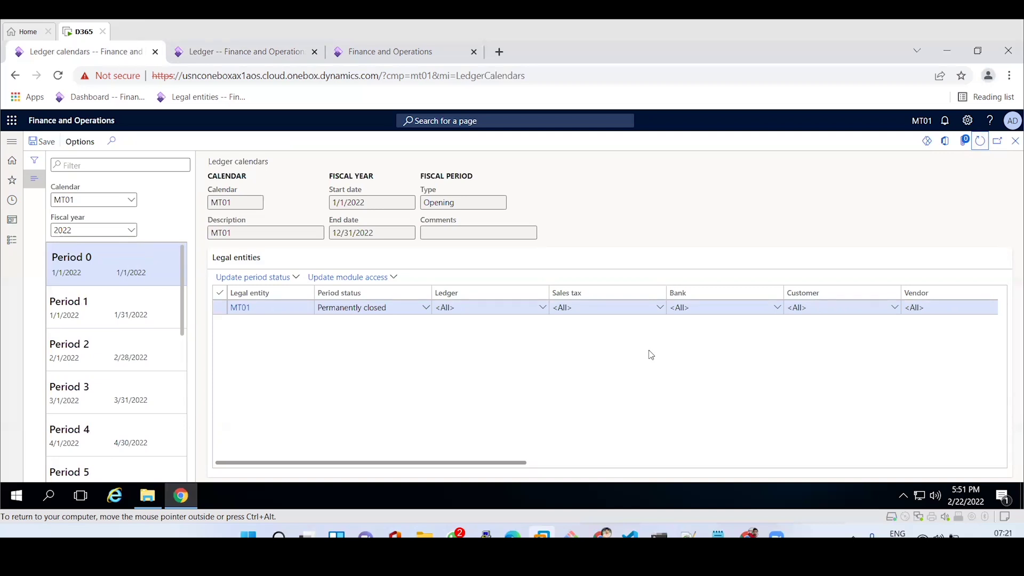
click(82, 303)
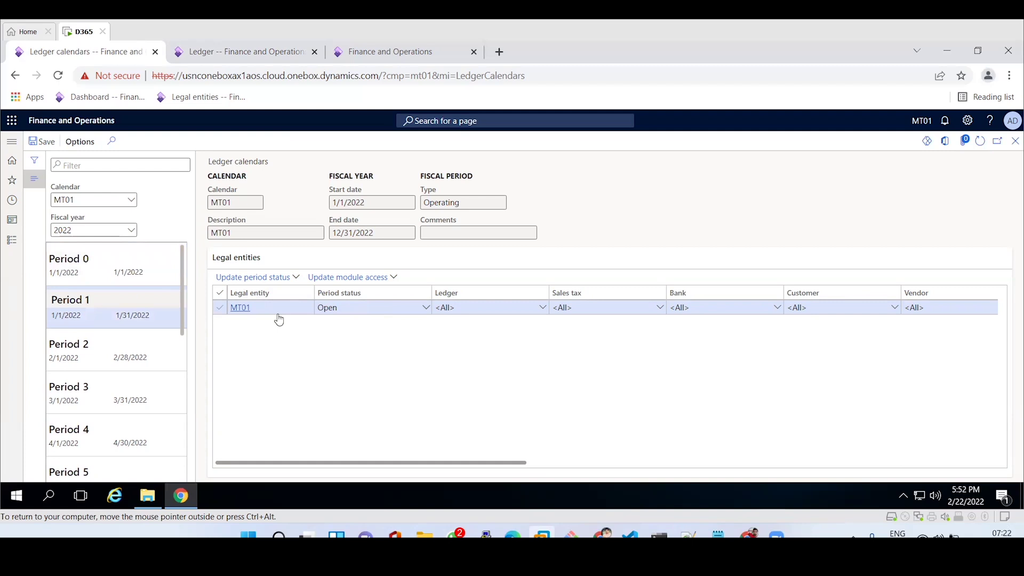
mouse_move(278, 319)
click(123, 355)
click(97, 383)
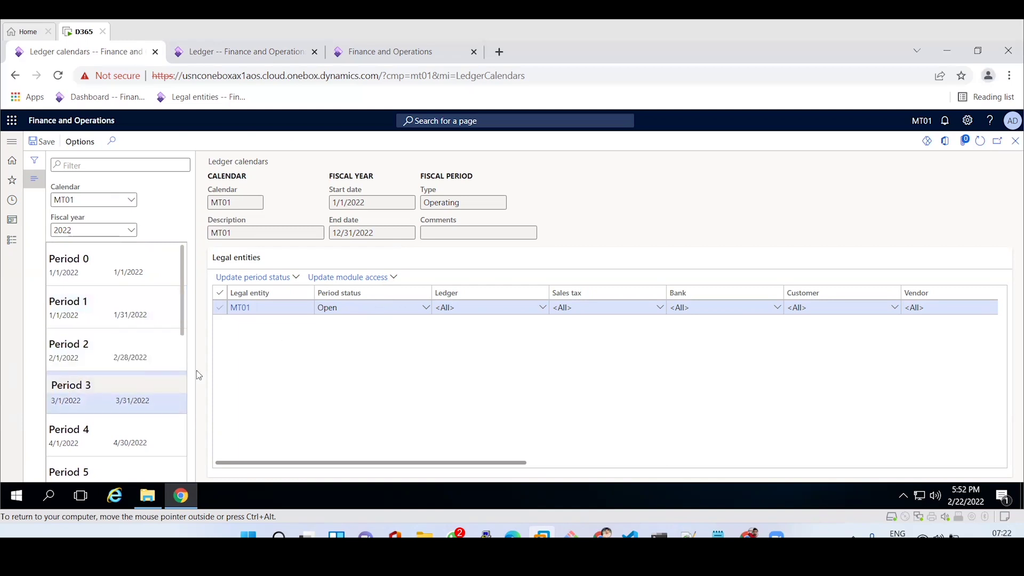
click(105, 443)
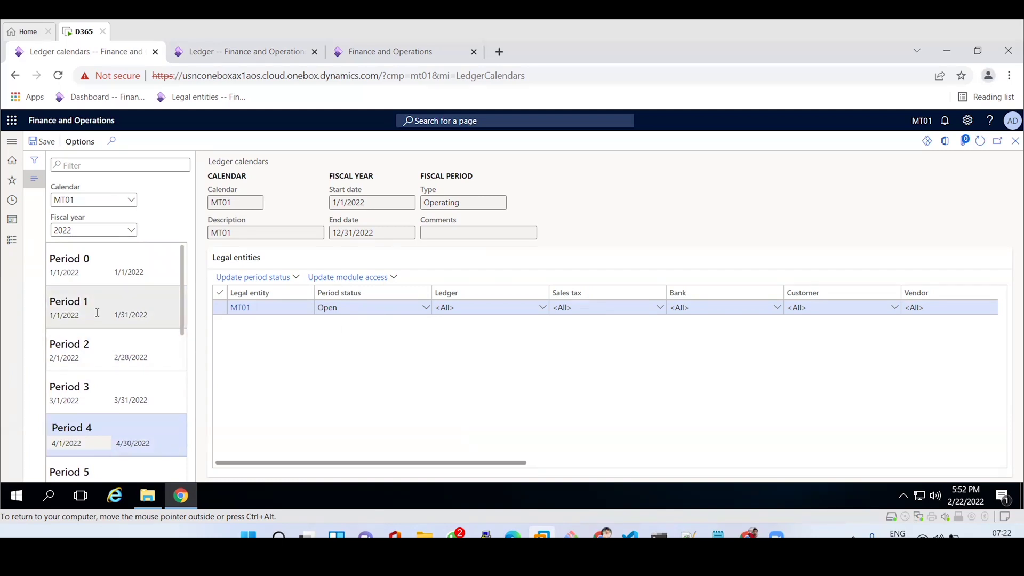
Set the MT01 period status of Period 3 to On hold and save the ledger calendar.
click(98, 394)
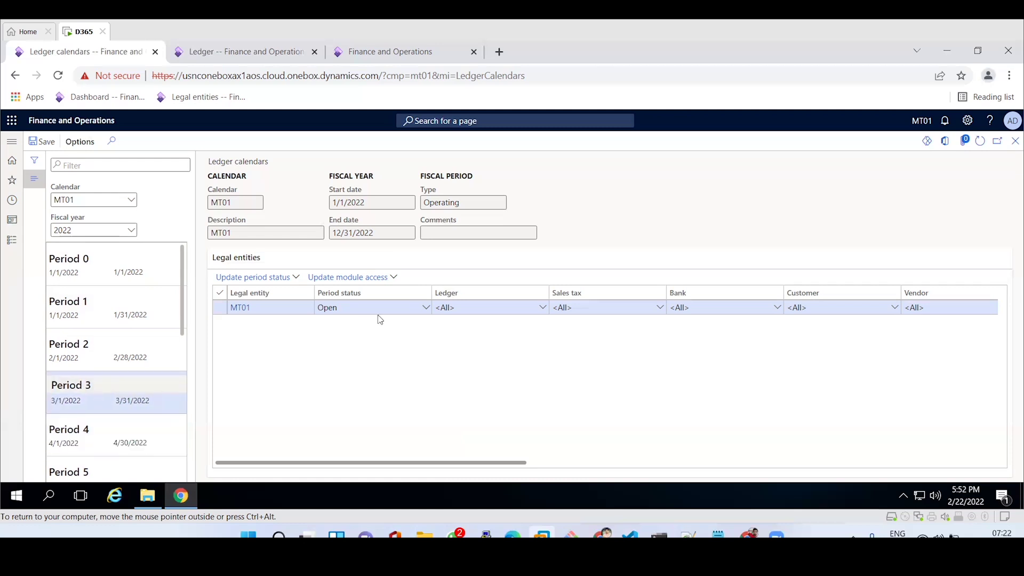
click(427, 308)
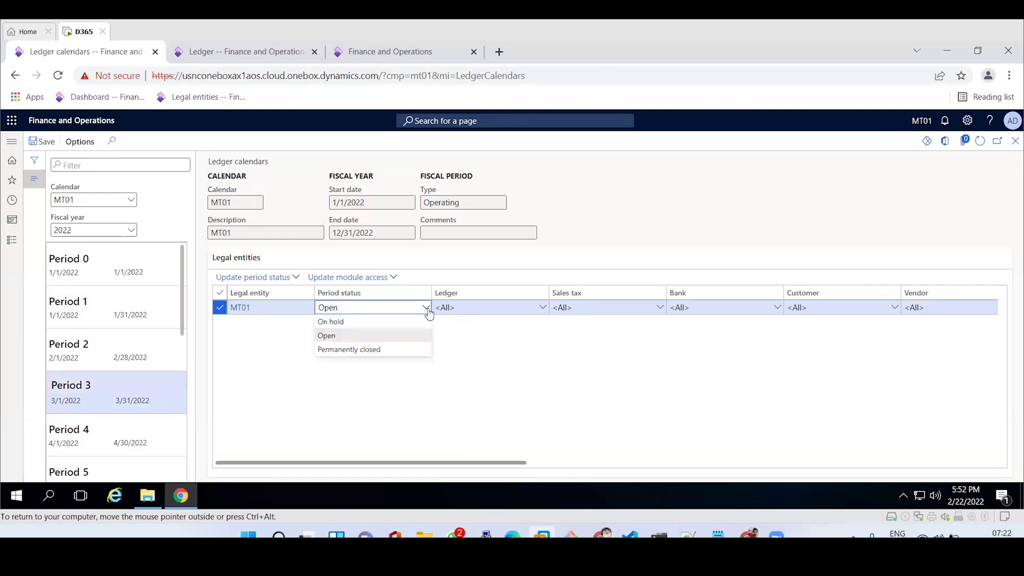
click(350, 323)
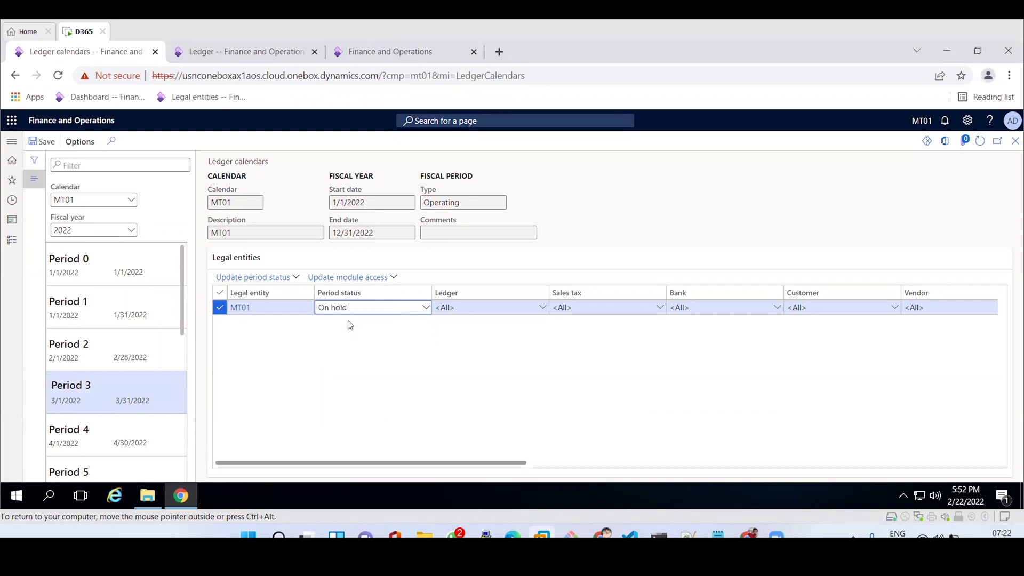
click(426, 309)
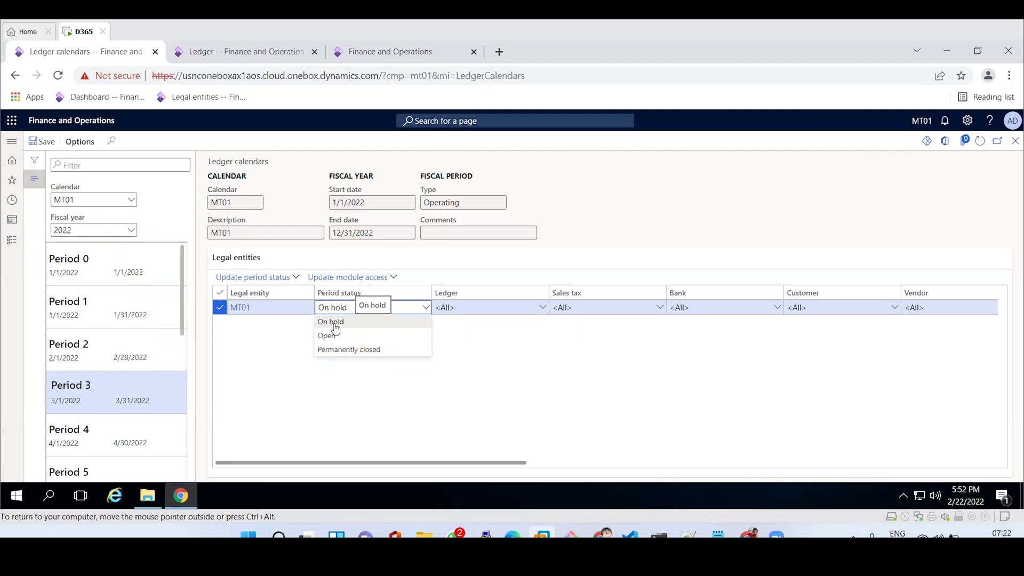
click(426, 399)
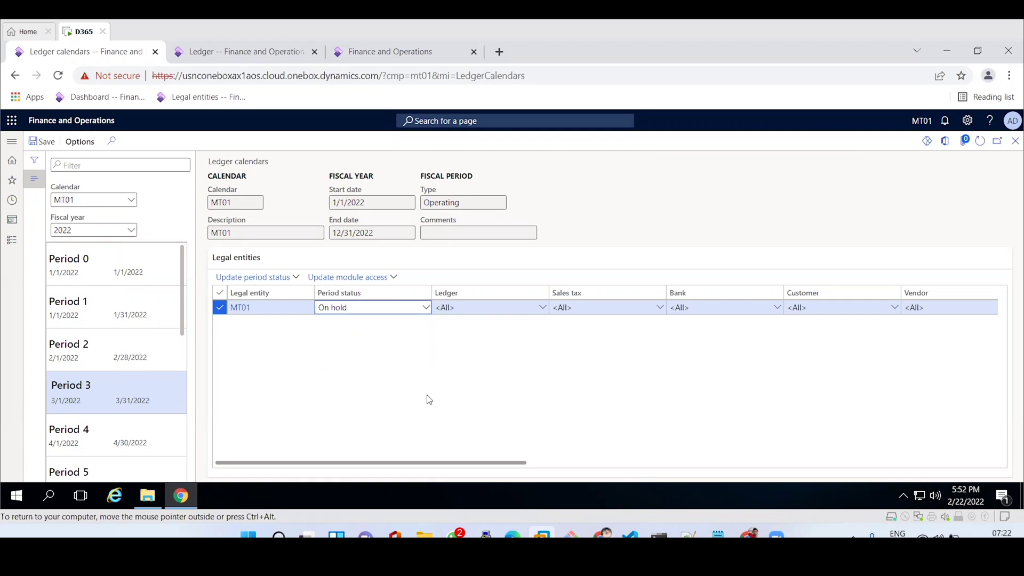
click(42, 145)
Choose Permanently closed as the MT01 status of Period 3, read the closing confirmation and answer No.
click(427, 308)
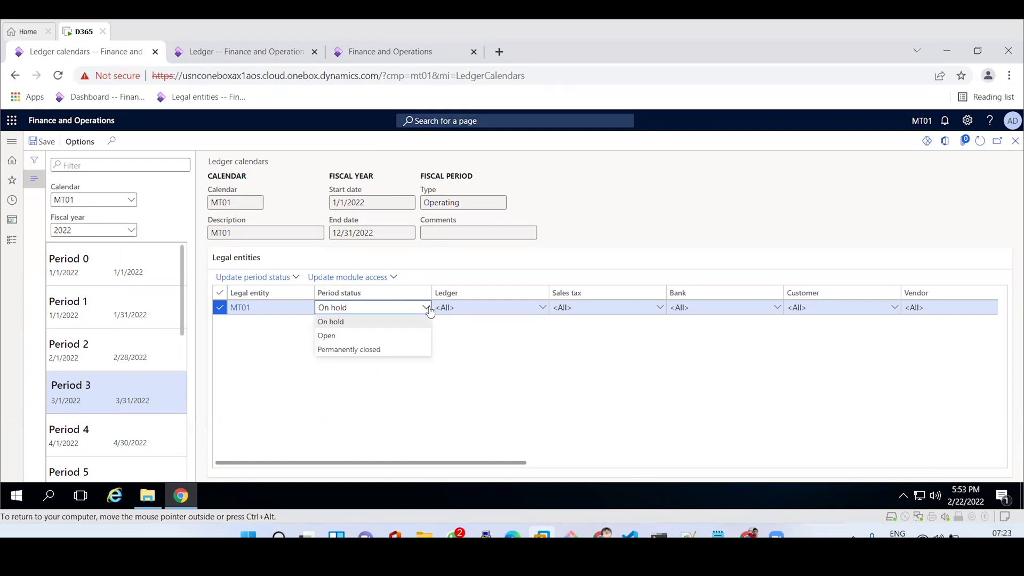
click(381, 350)
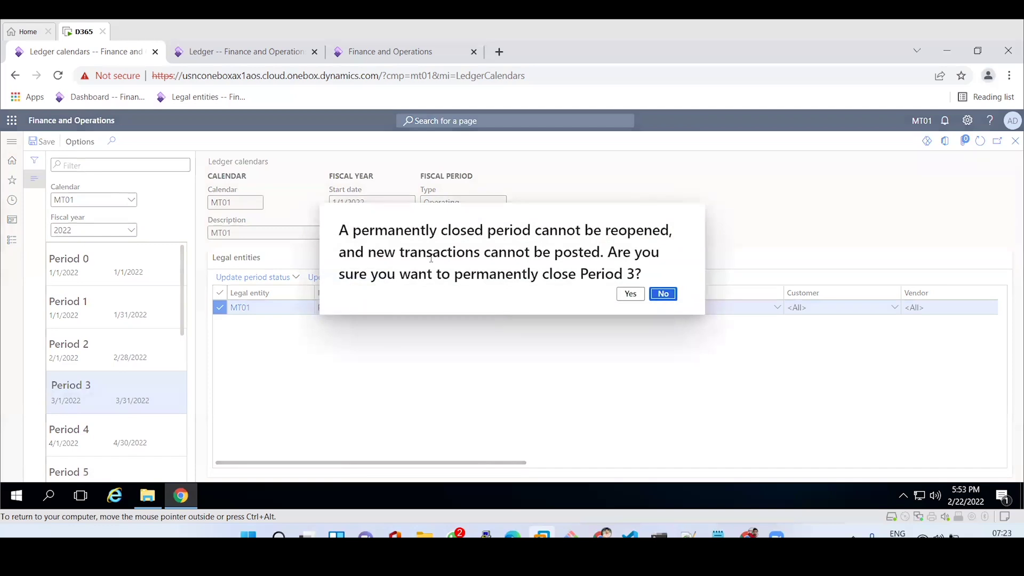
drag(341, 230, 648, 275)
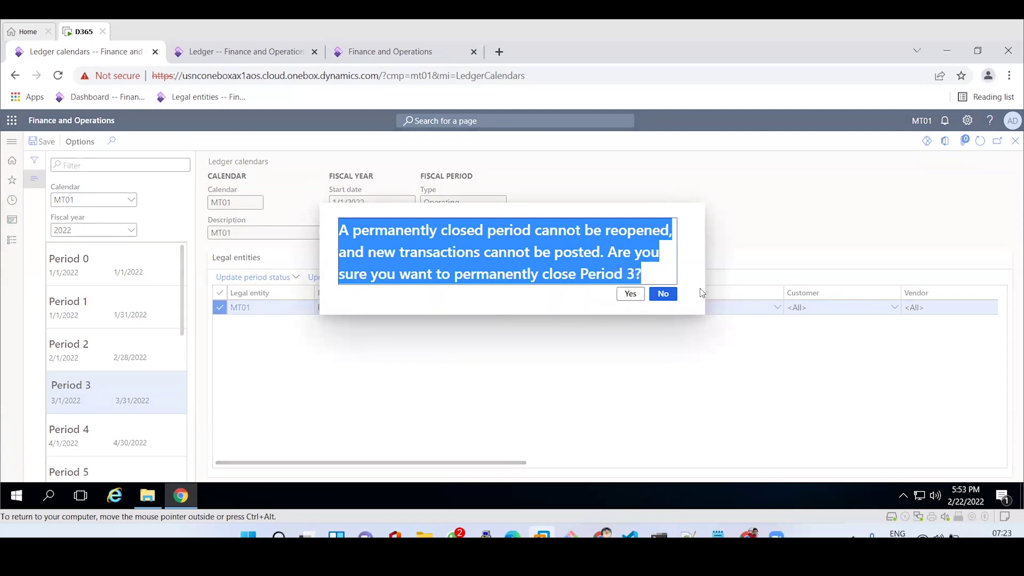
click(664, 295)
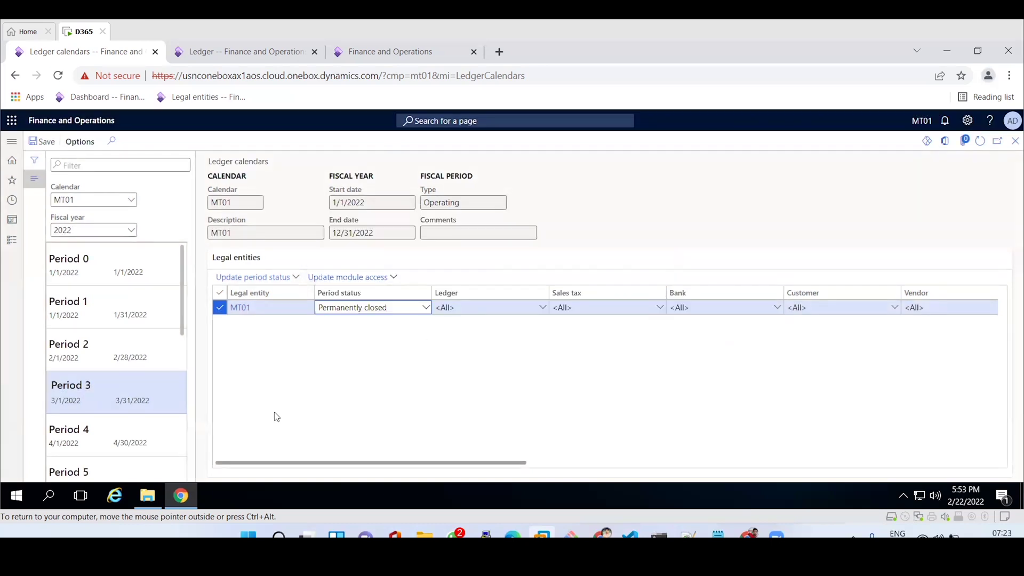
Set the MT01 period status of Period 3 to Open and save the ledger calendar.
click(430, 308)
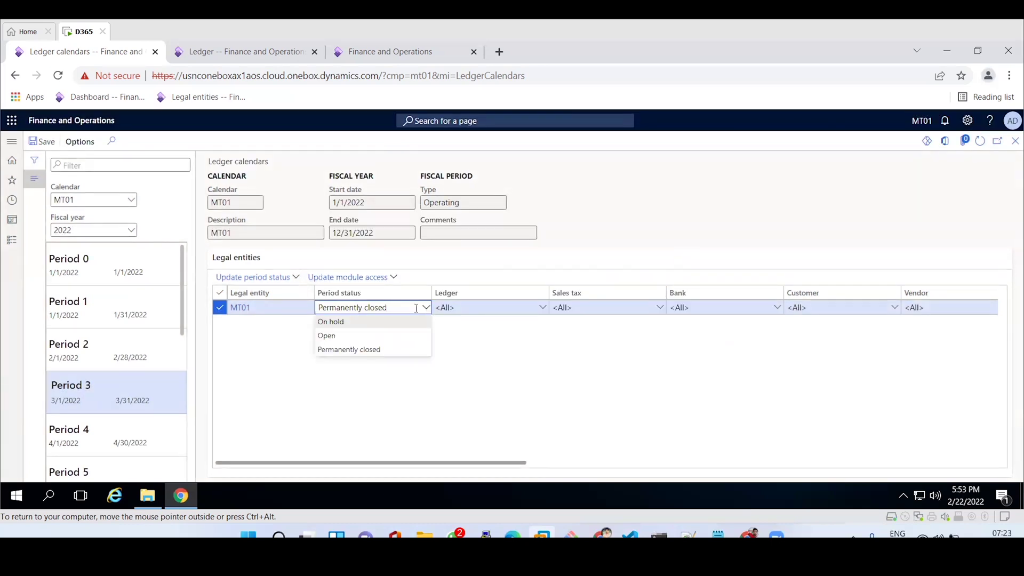
click(331, 336)
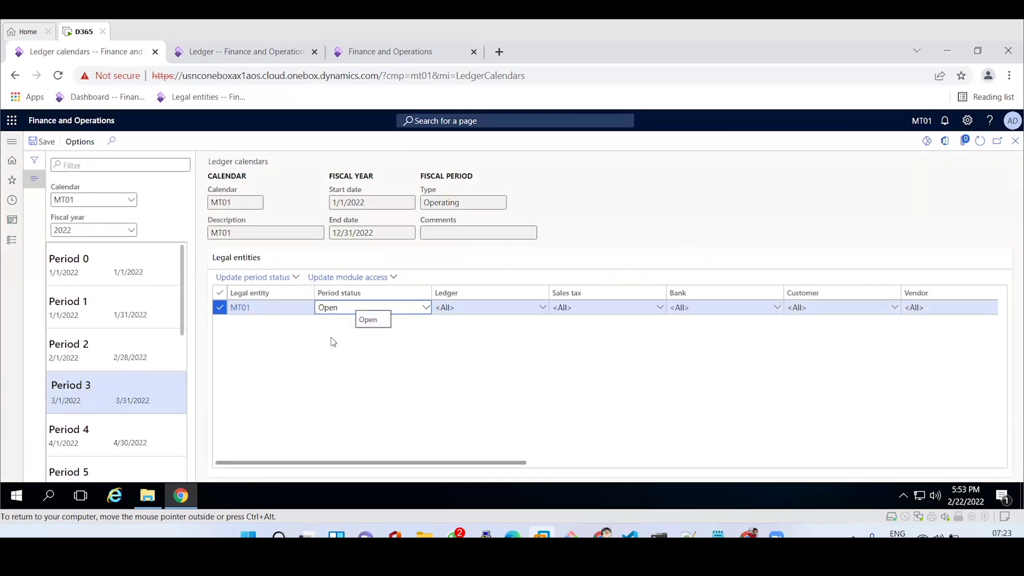
click(45, 143)
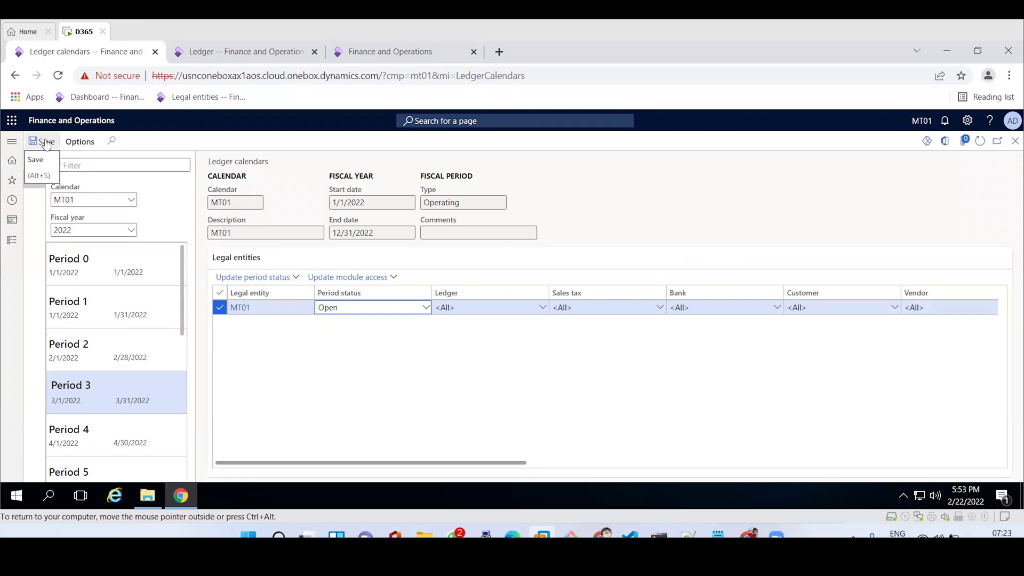
click(46, 143)
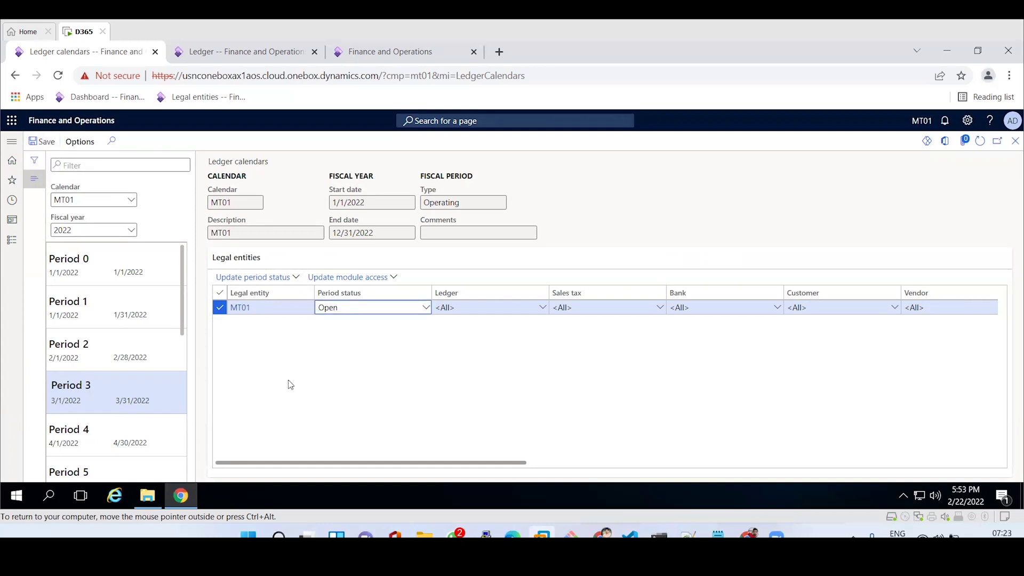
Examine the fiscal period type and MT01 period status of Periods 12, 13 and 0 in 2022.
drag(183, 307, 172, 469)
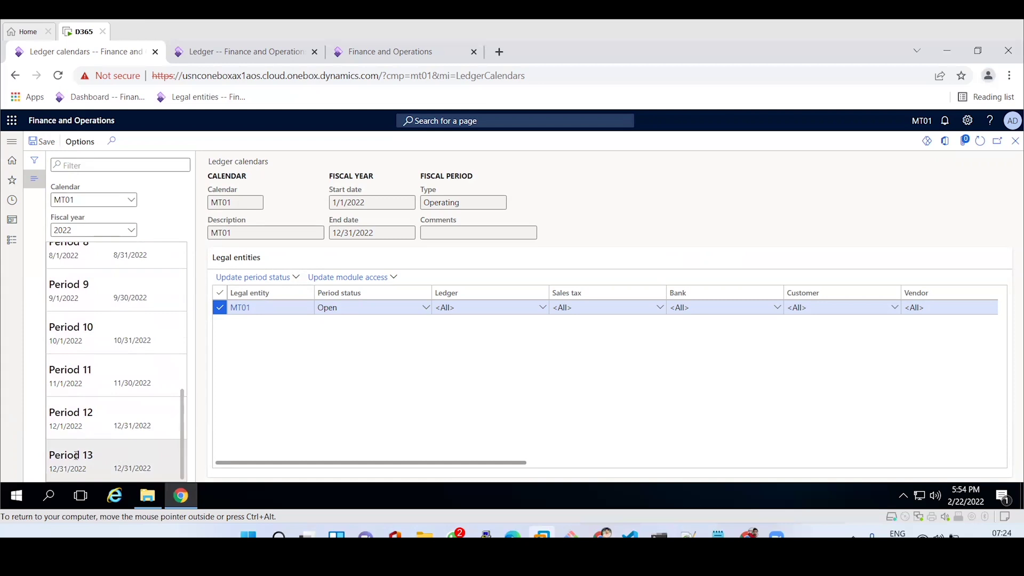
click(83, 413)
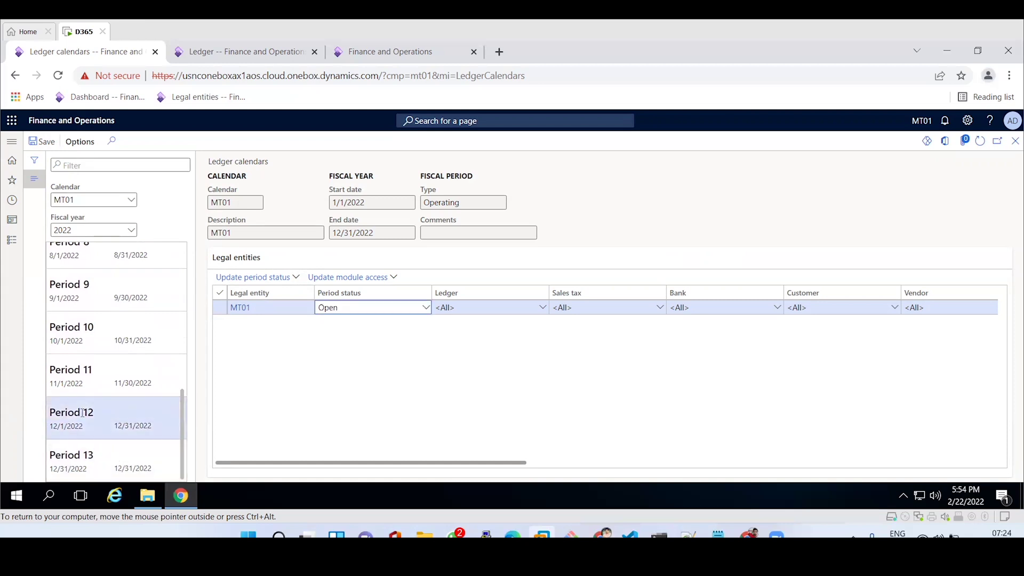
click(88, 455)
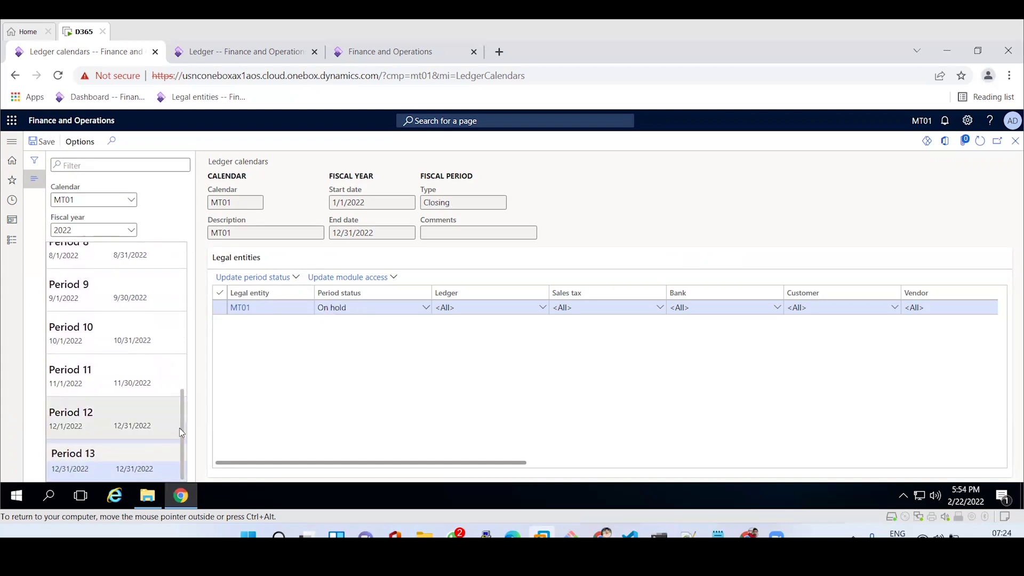
drag(180, 428, 192, 257)
click(89, 258)
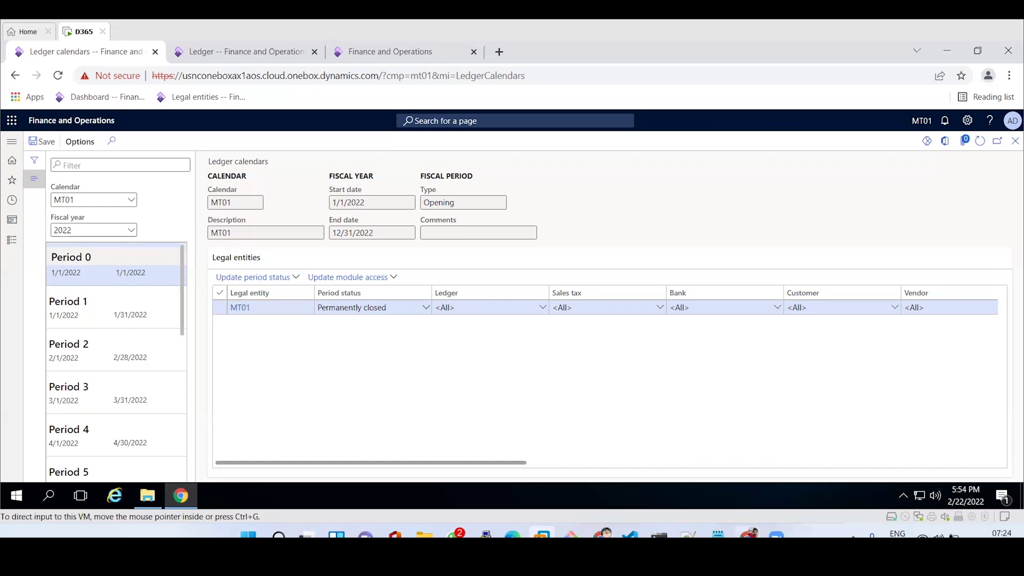
Switch to Notepad, add the line "Period 0 , period 13 - special period" below the batch job note, and return to the ledger calendar.
click(718, 534)
key(Return)
key(Return)
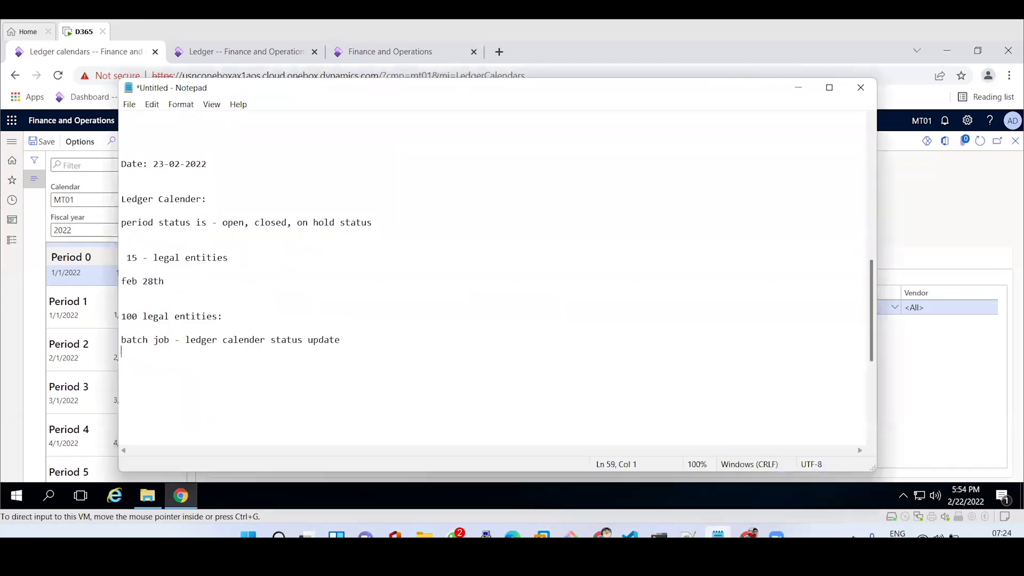
text(Period 0)
text( -)
text(, p)
text(eriod 13)
text( - special p)
text(eriod)
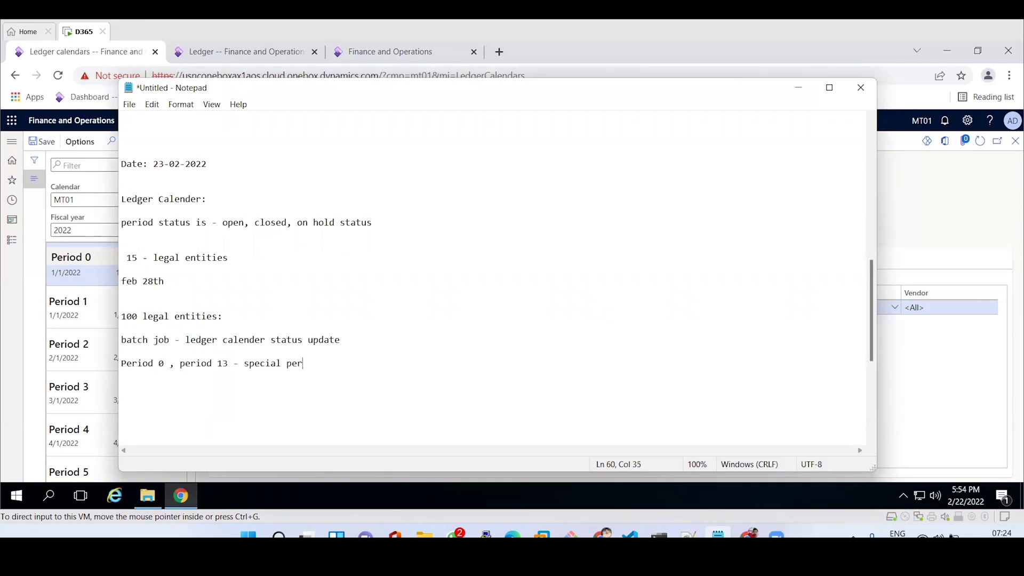
key(Return)
click(798, 96)
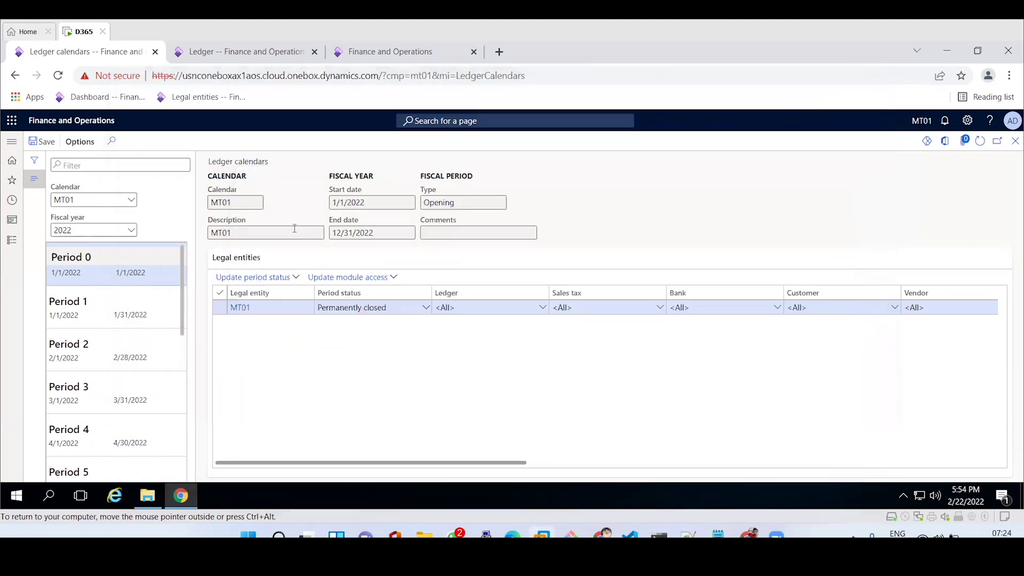
Compare the type and MT01 status of Period 0 with those of Period 13, and reread the special period note in Notepad.
click(70, 277)
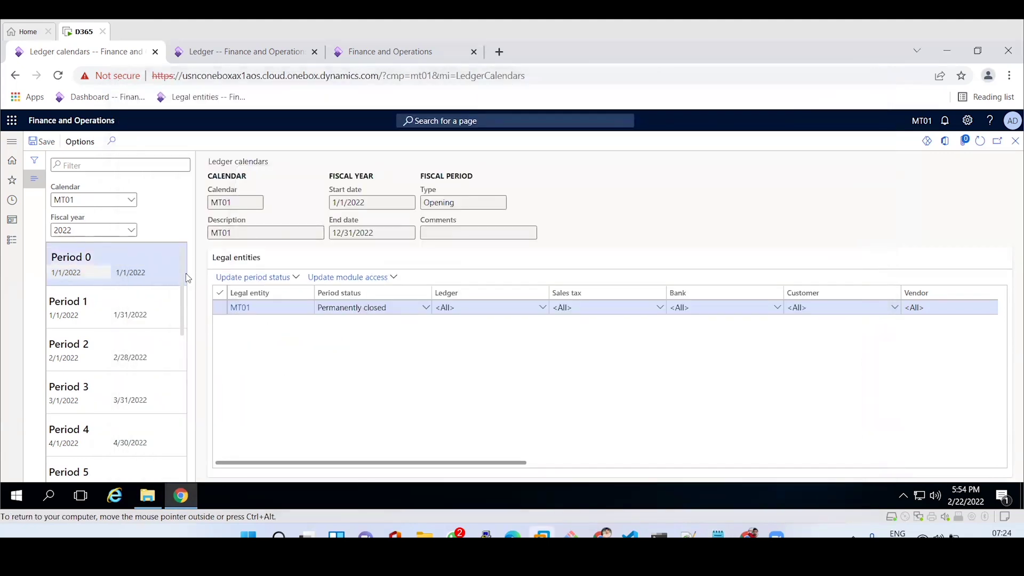
drag(183, 276, 172, 435)
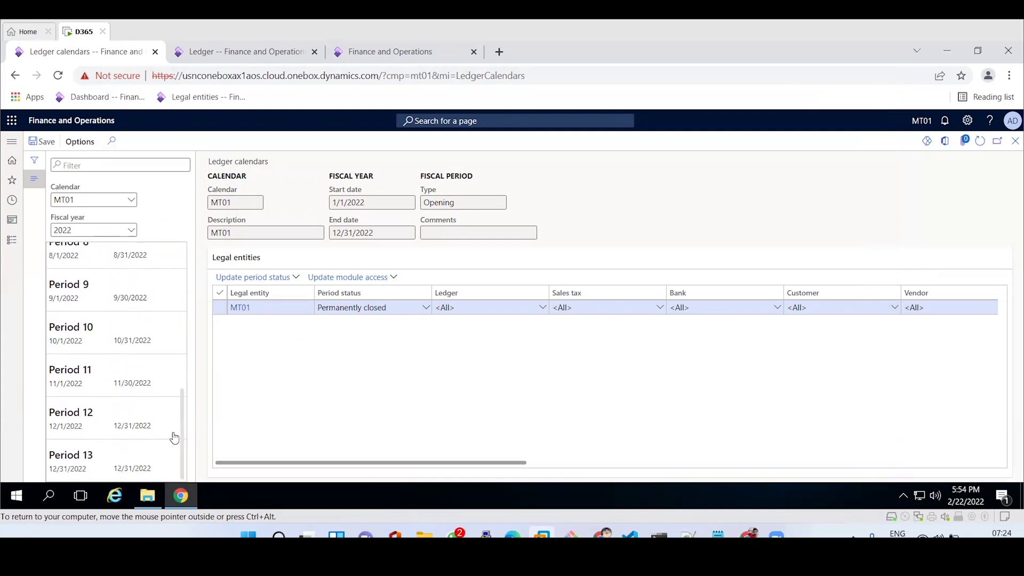
click(97, 467)
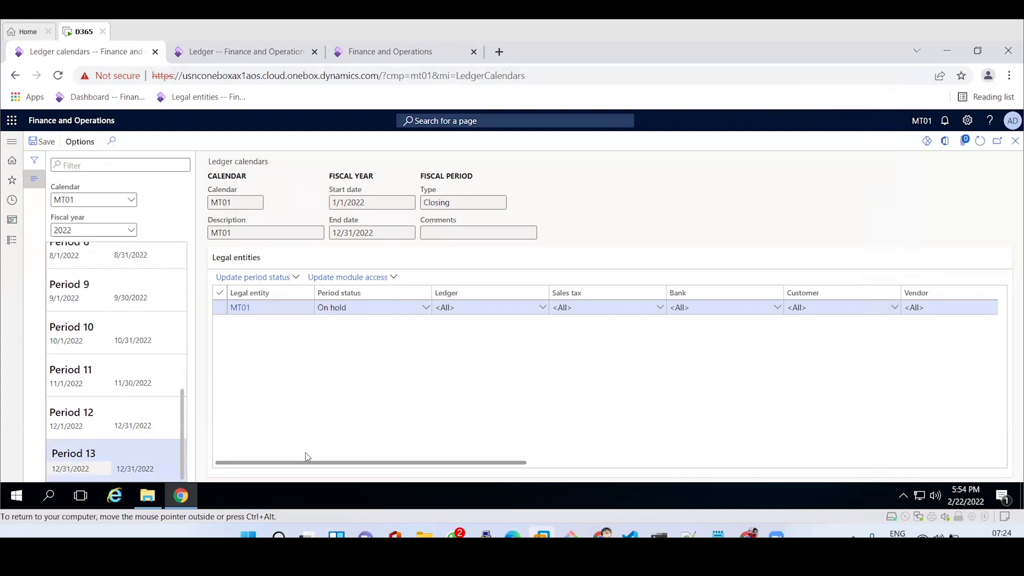
click(718, 533)
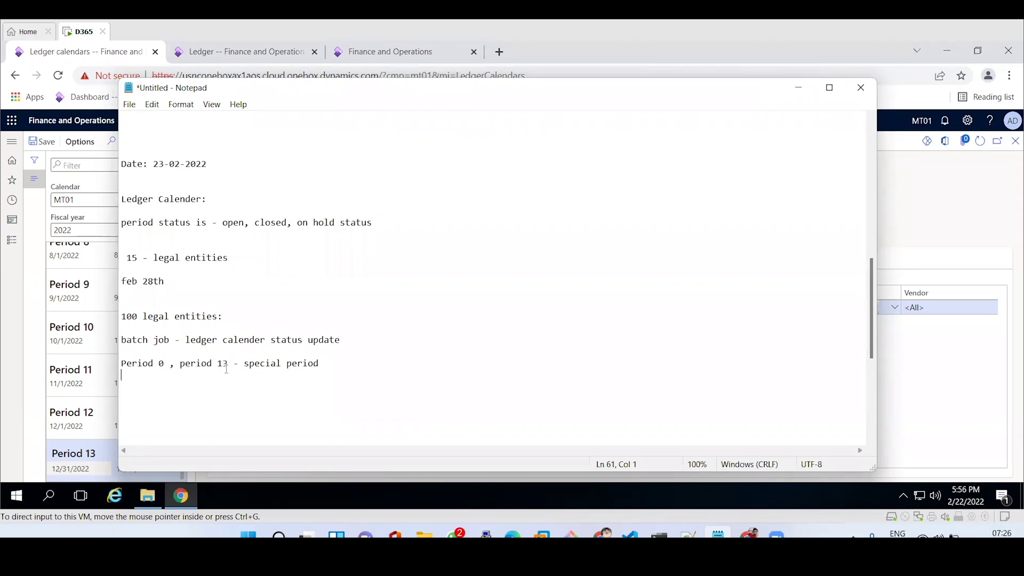
click(799, 88)
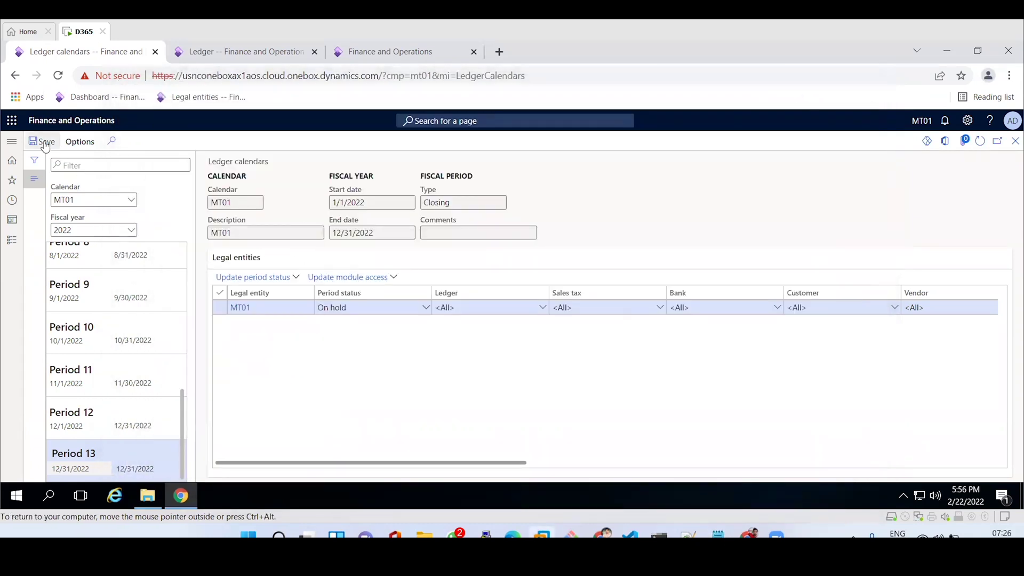